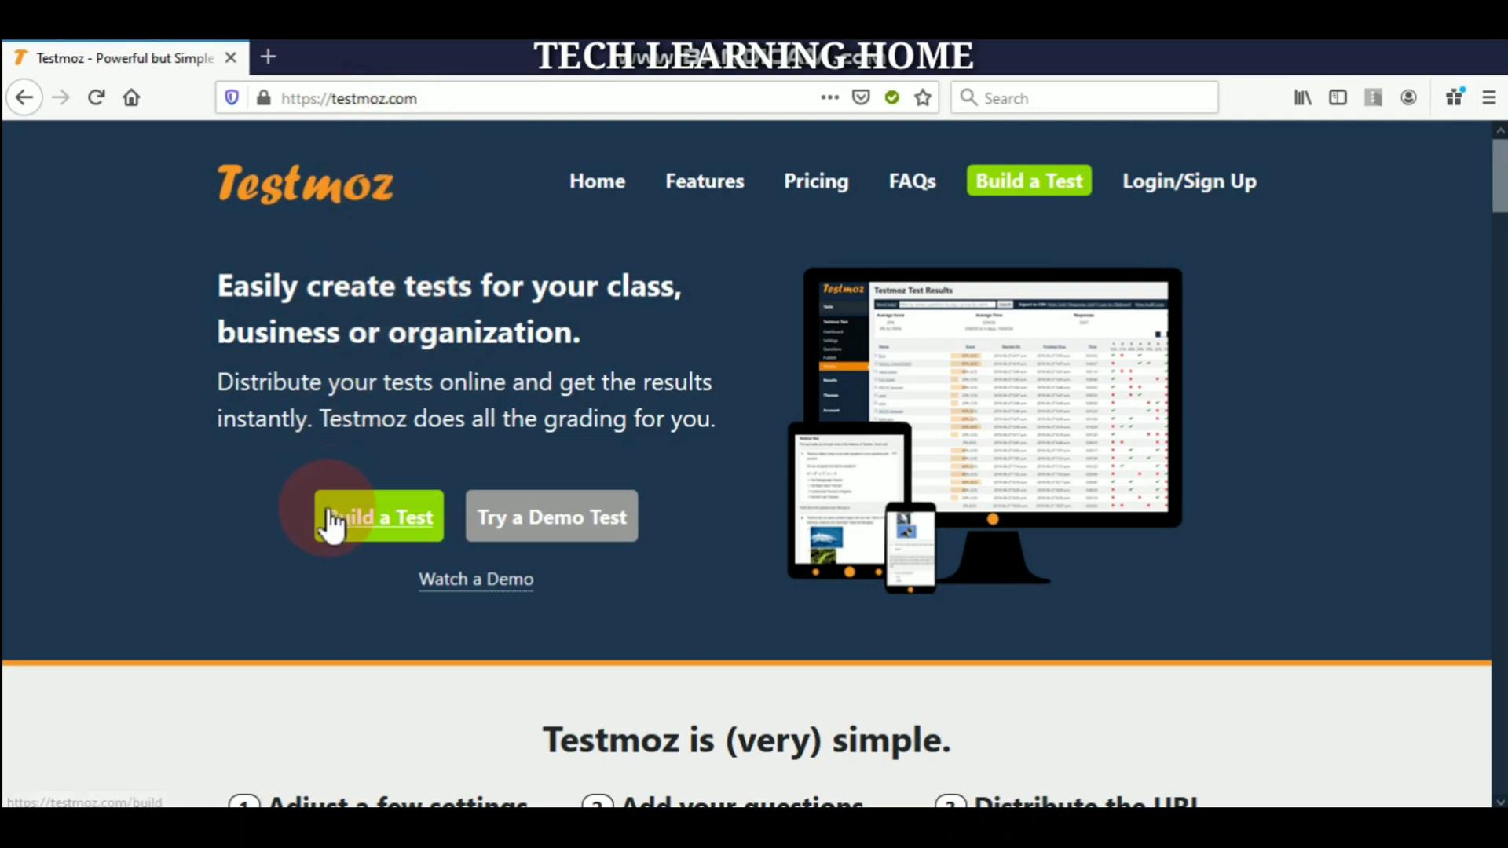
# - Start building a new test named 'chapter 1'
pyautogui.click(382, 538)
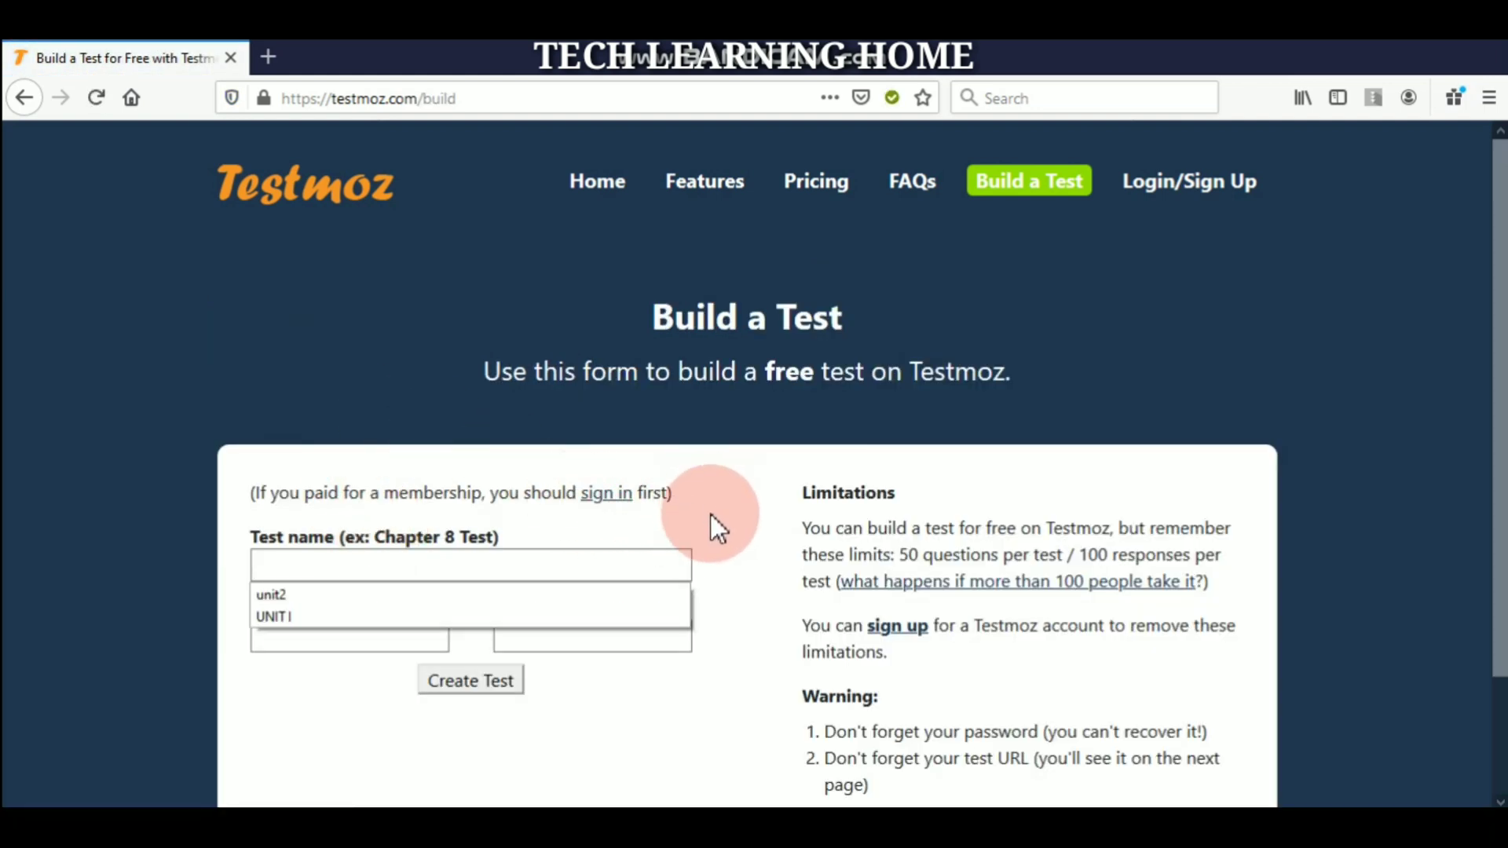
pyautogui.click(710, 515)
pyautogui.scroll(-1, 383, 546)
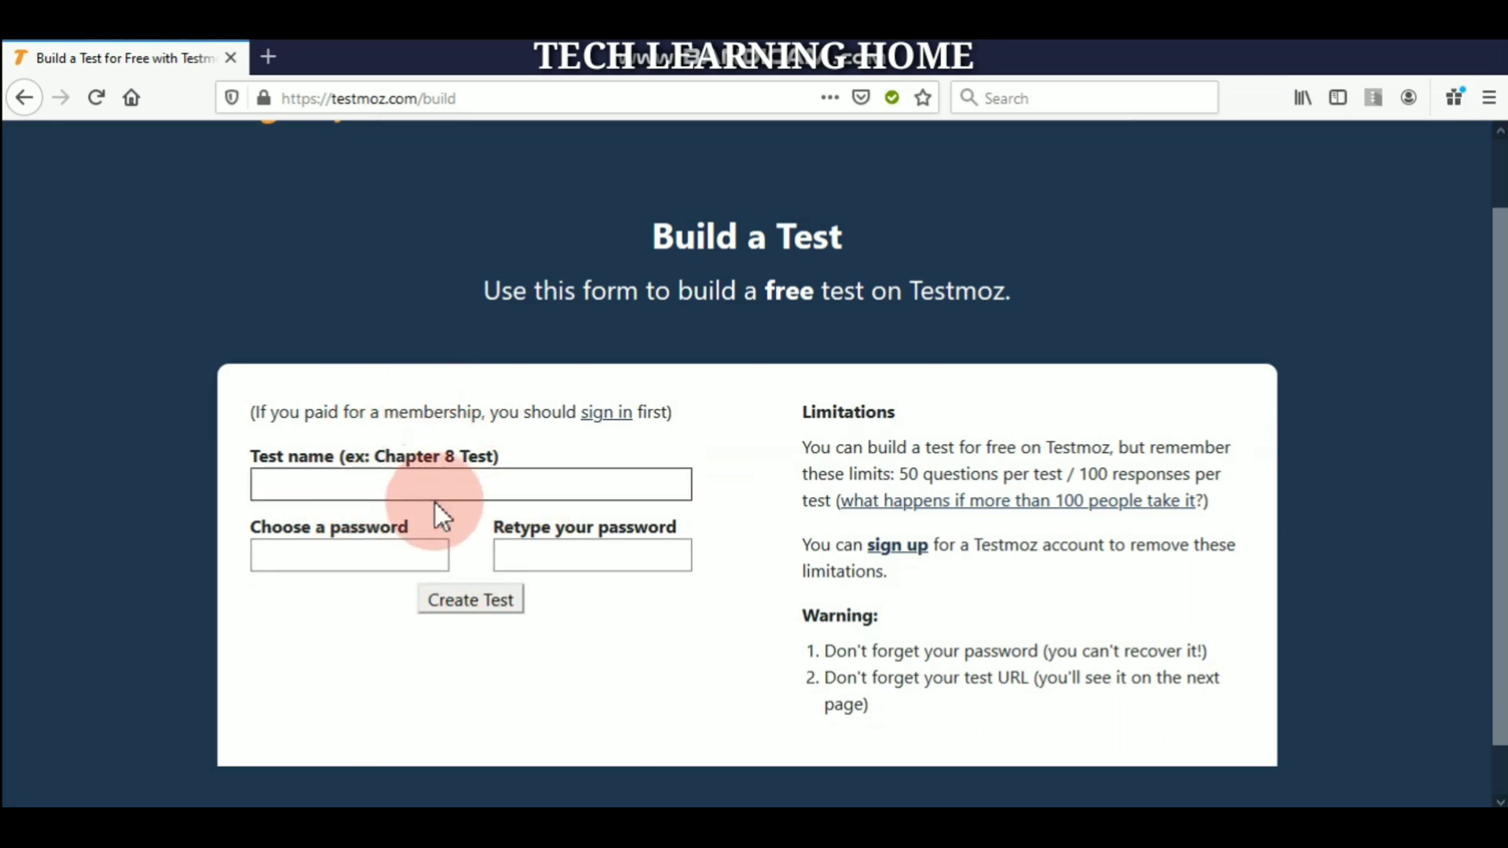
pyautogui.click(359, 484)
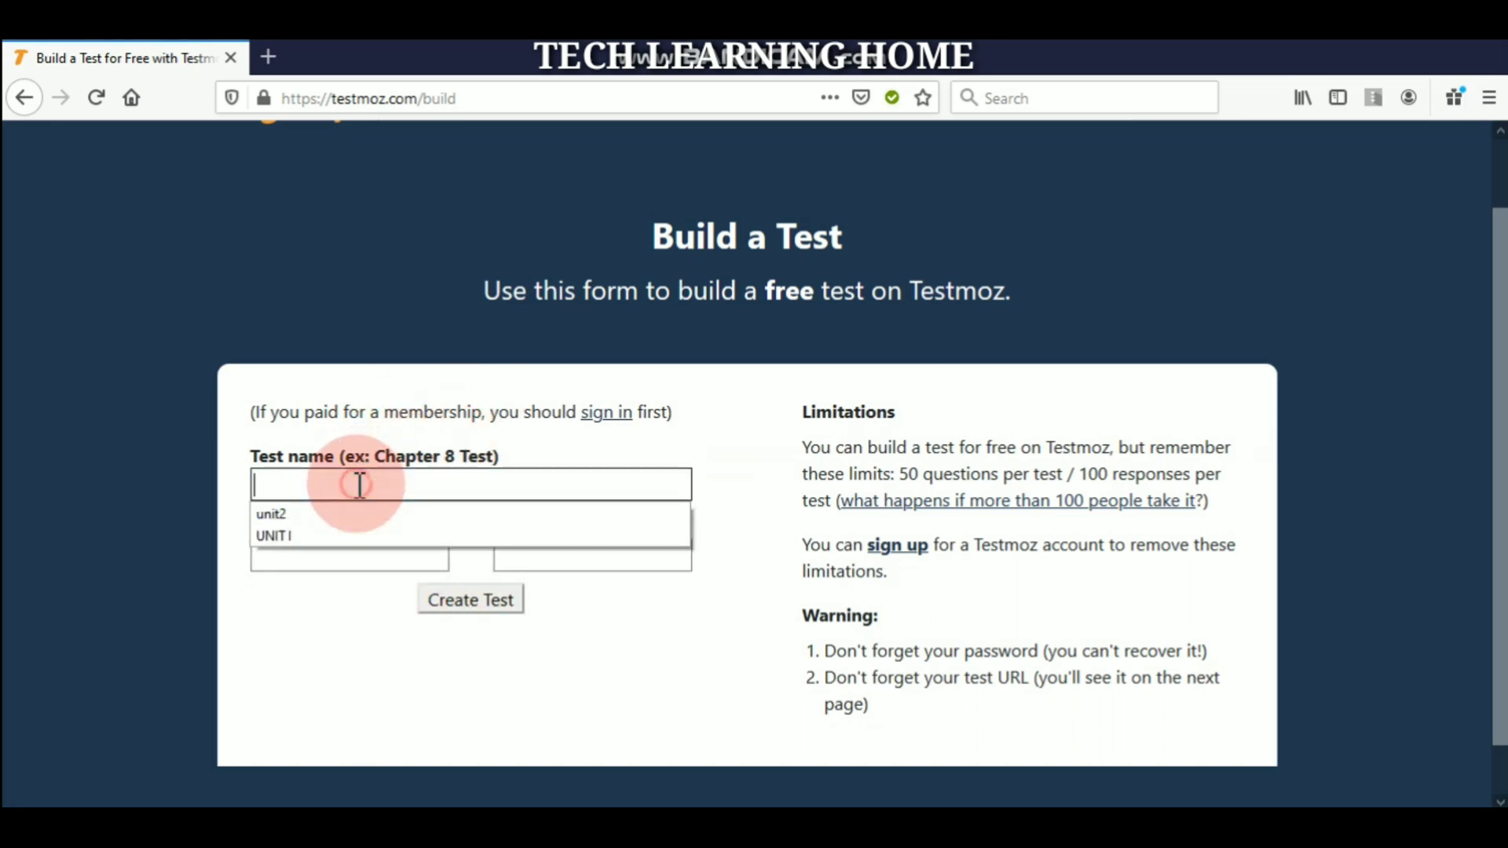
pyautogui.write('cha')
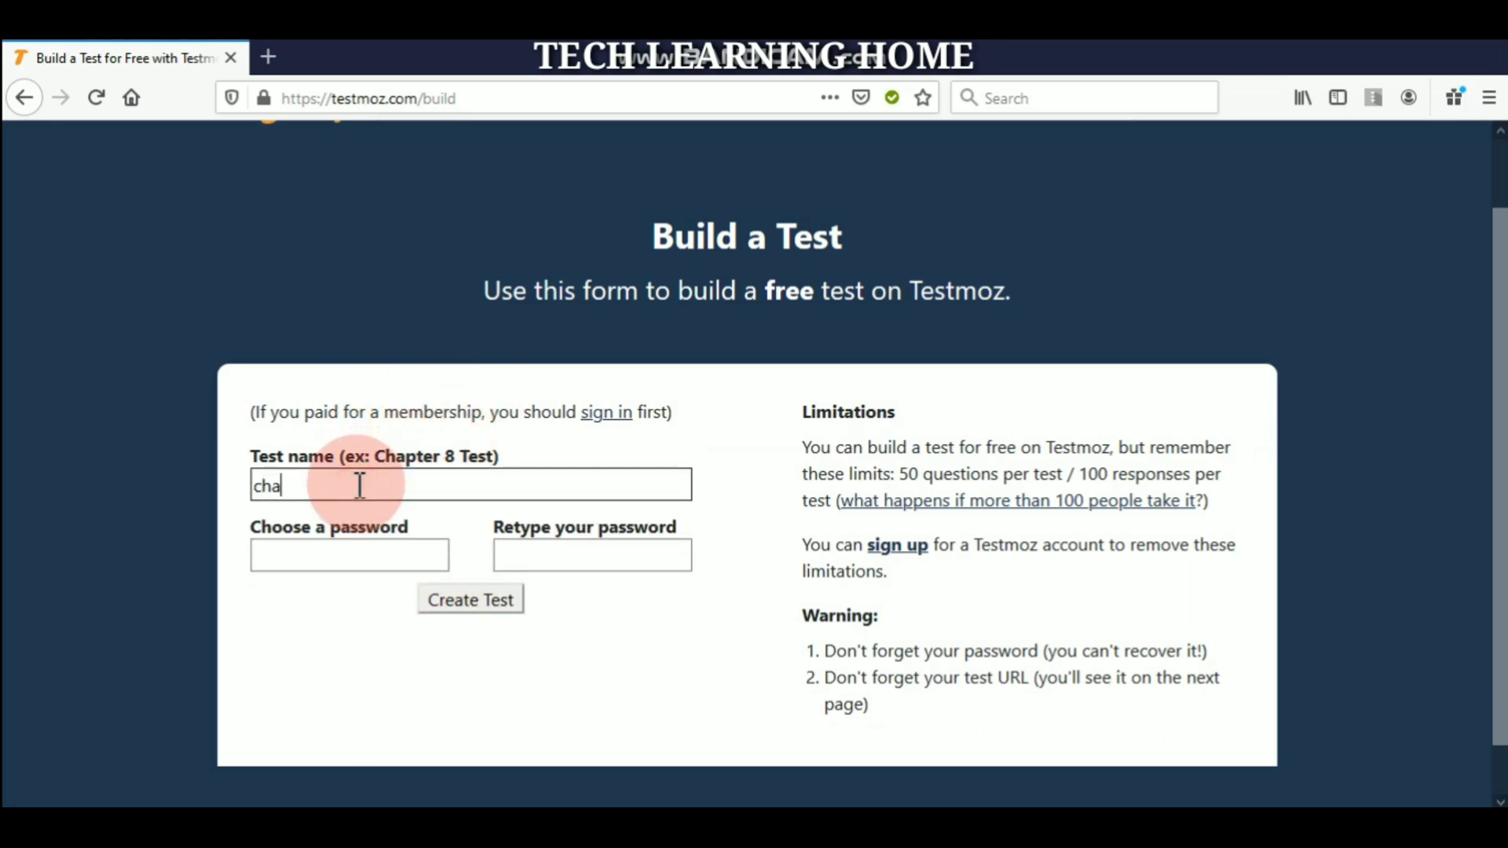
pyautogui.write('pter 1')
# - Protect the test with a password, confirm it, and create the test
pyautogui.click(349, 555)
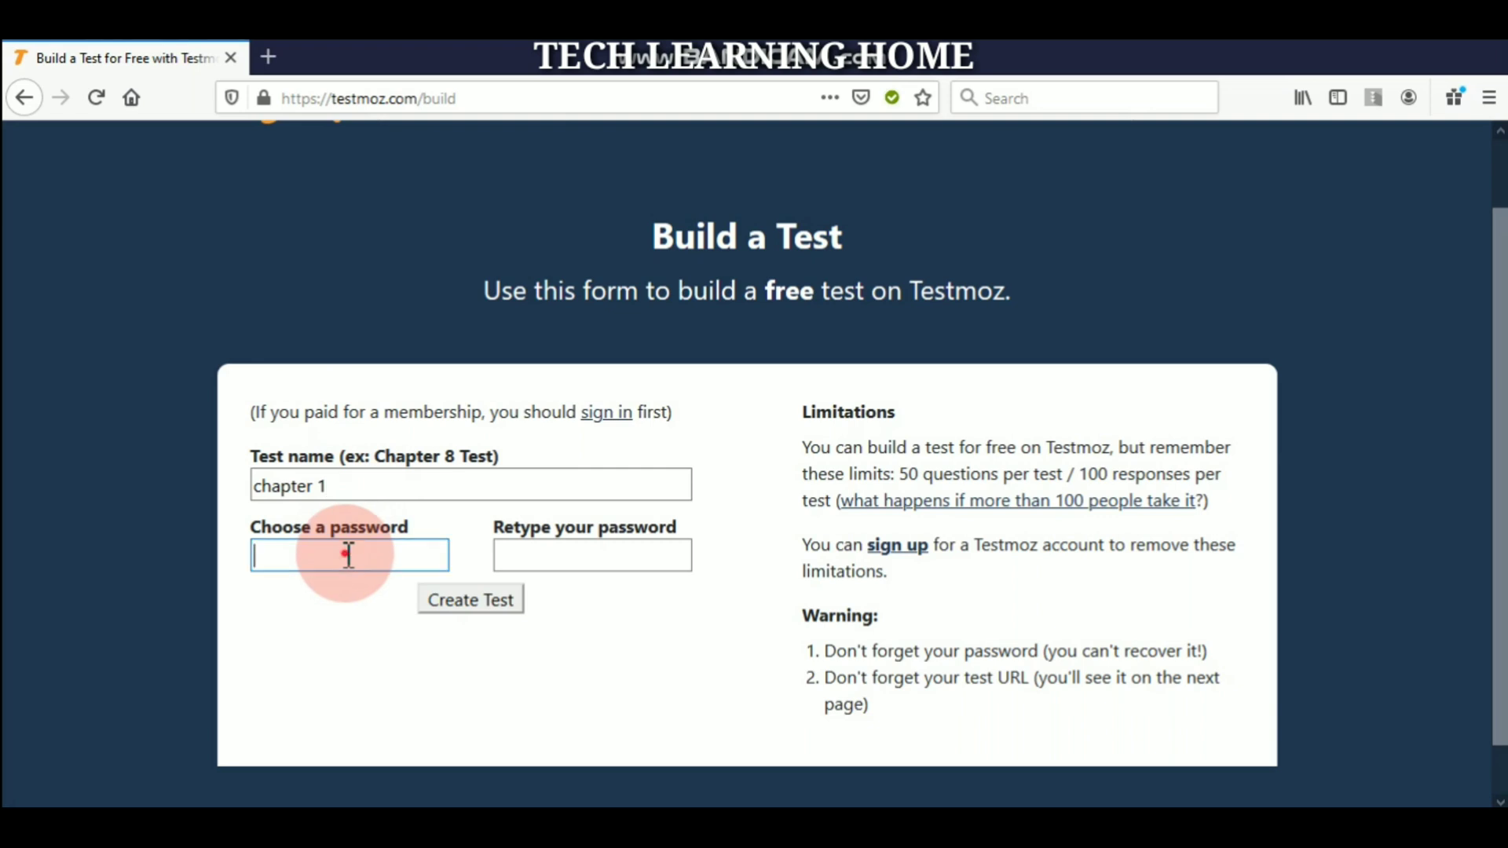
pyautogui.write('1234')
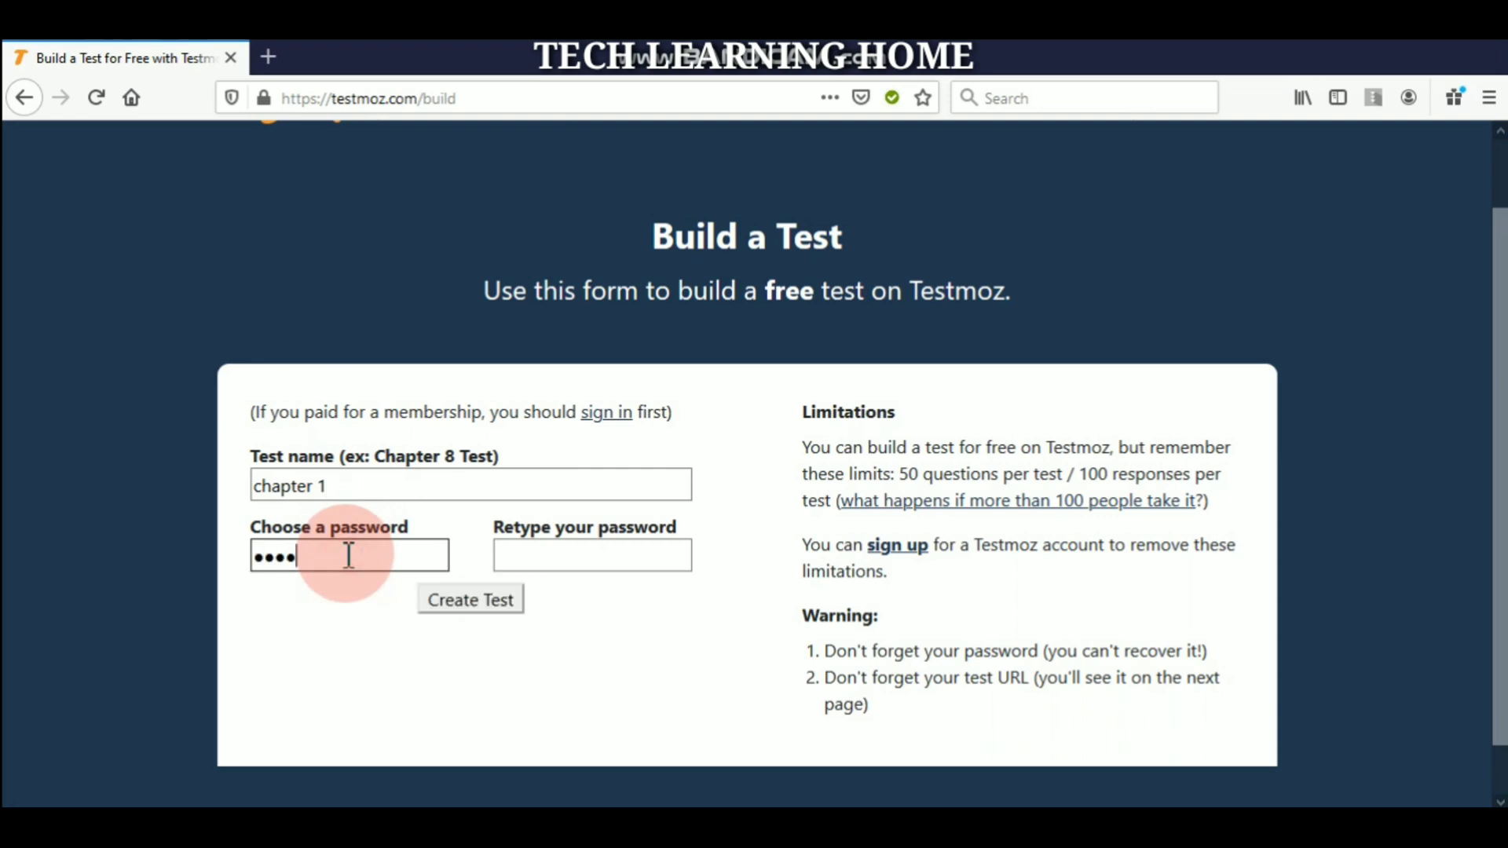
pyautogui.press('BackSpace')
pyautogui.press('BackSpace')
pyautogui.press('BackSpace')
pyautogui.press('BackSpace')
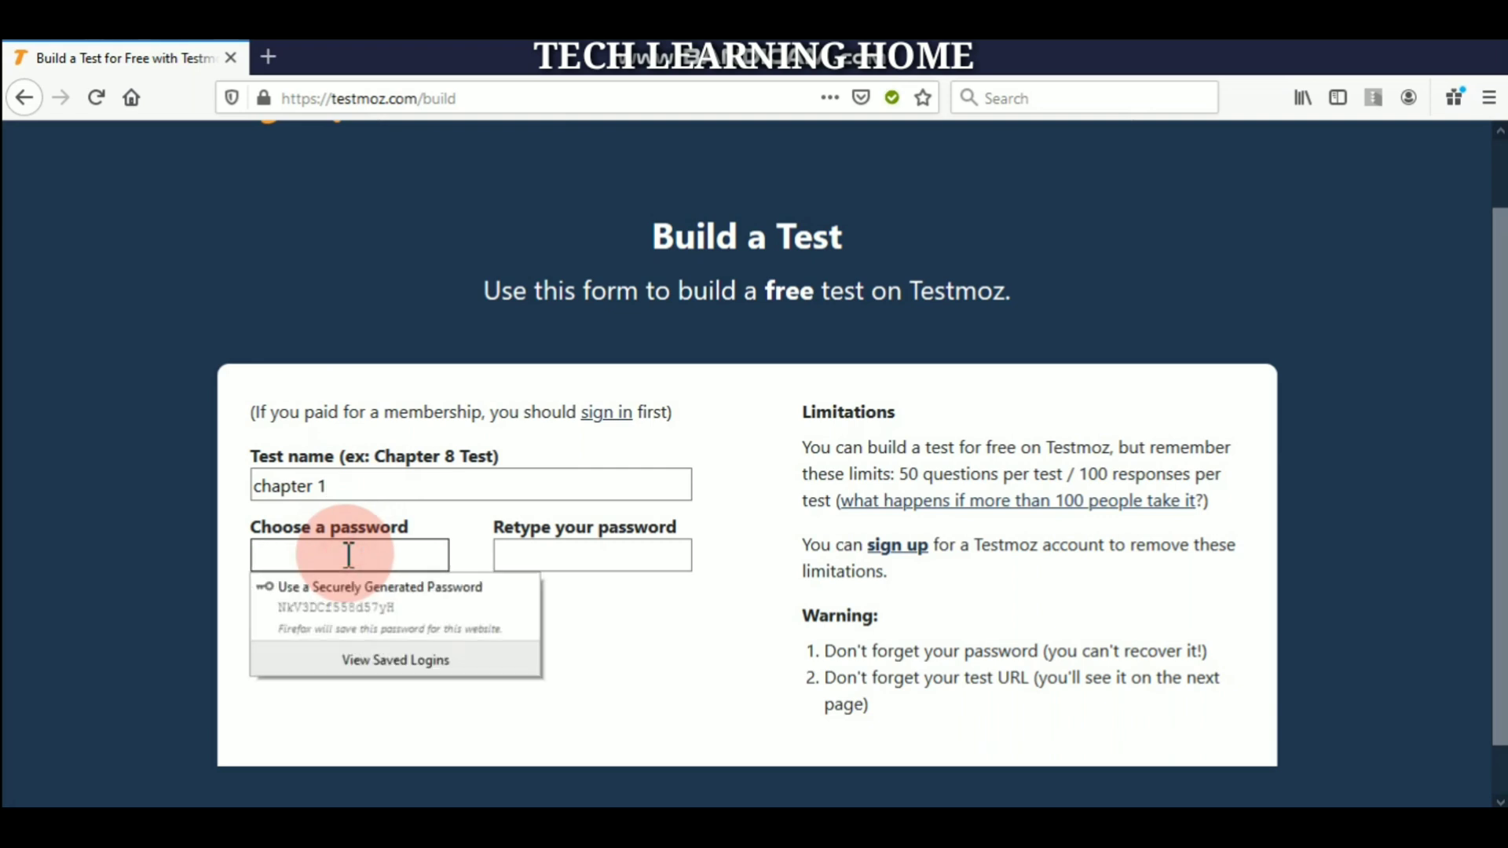
pyautogui.write('123')
pyautogui.click(512, 556)
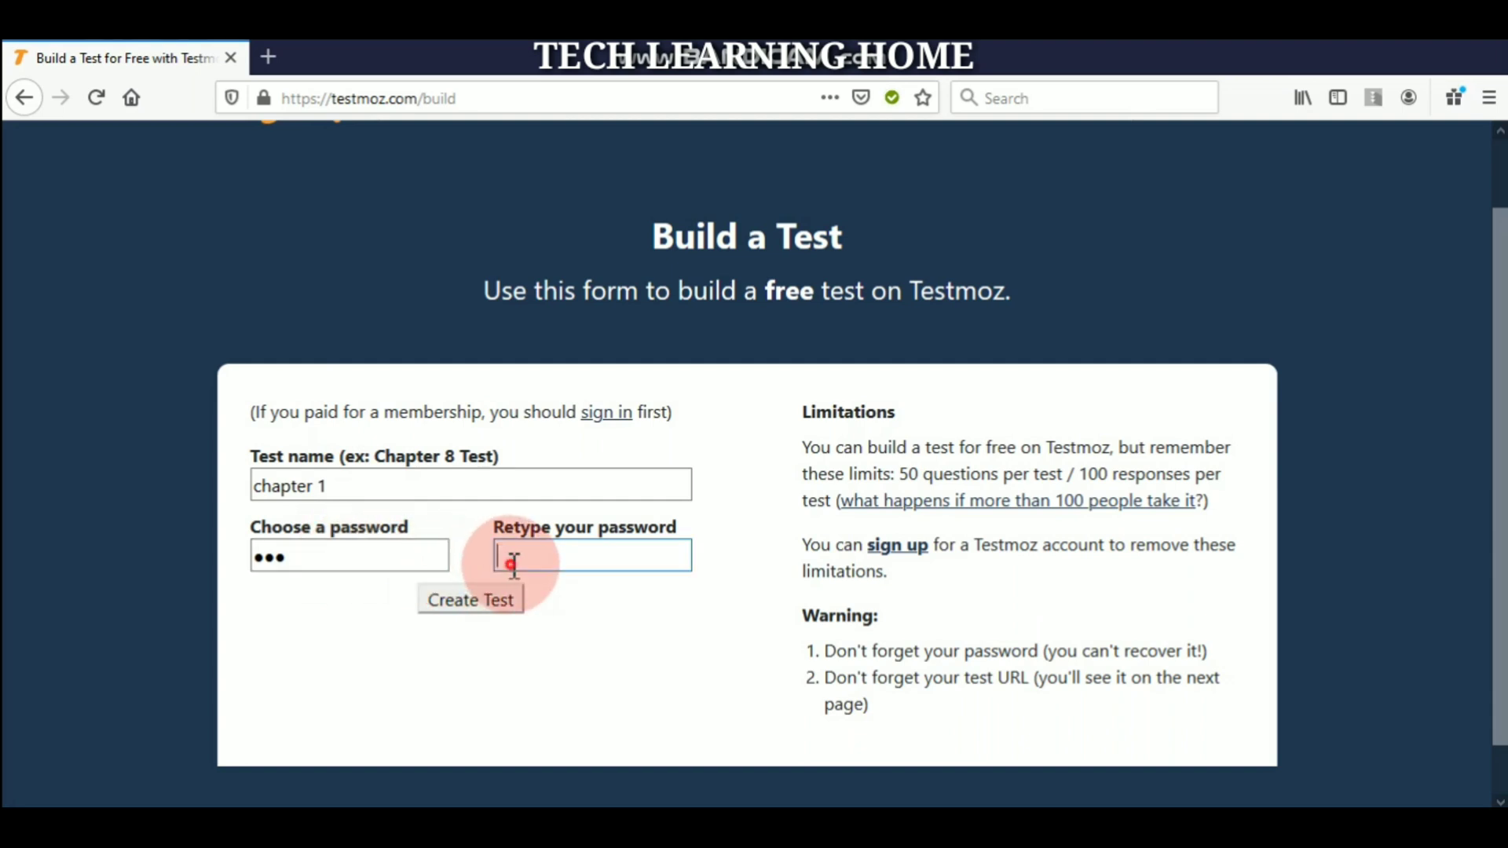
pyautogui.write('123')
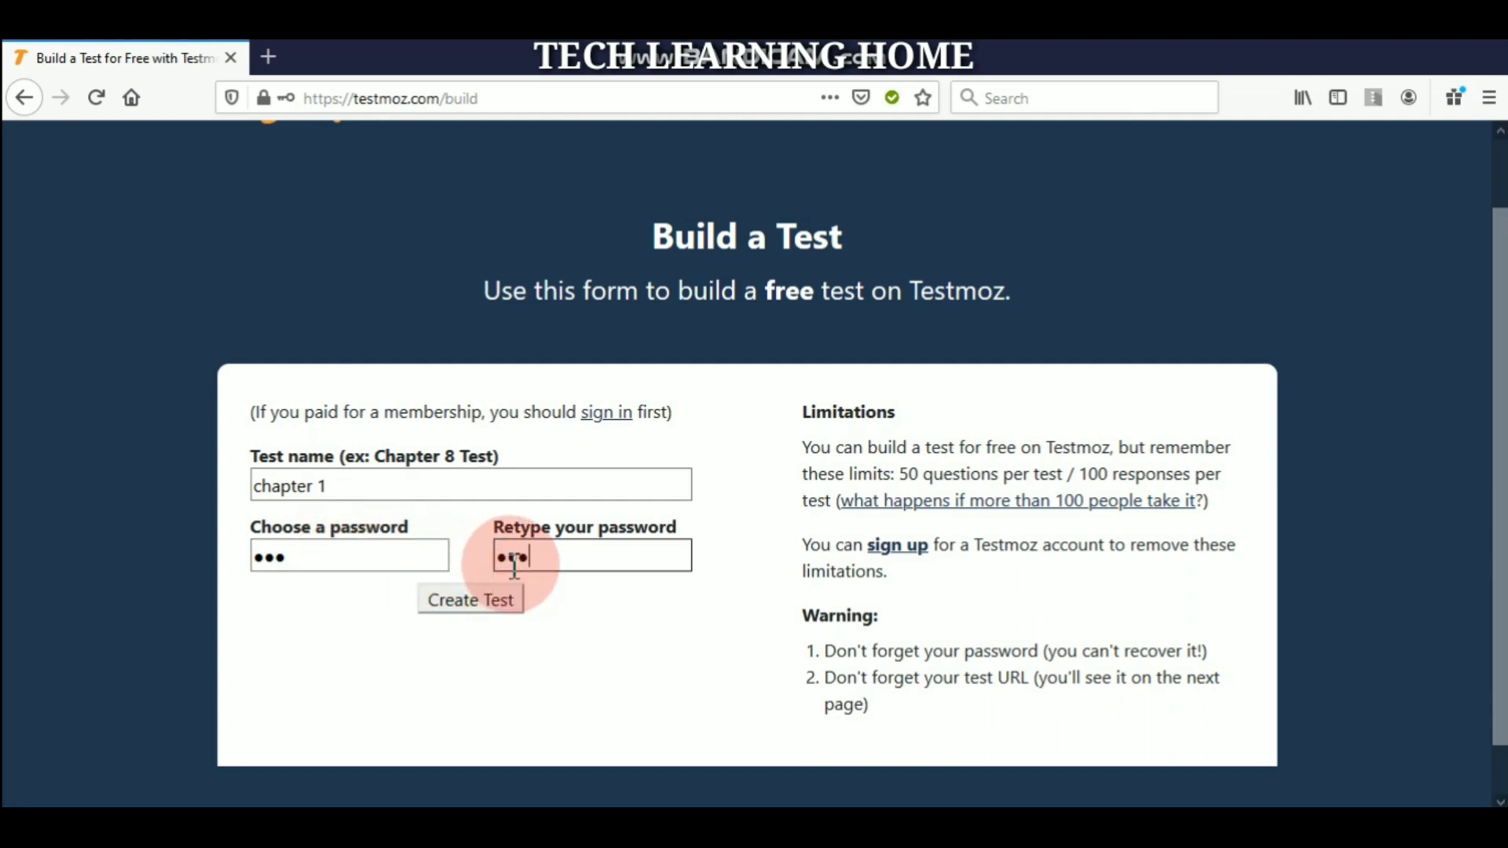
pyautogui.click(459, 602)
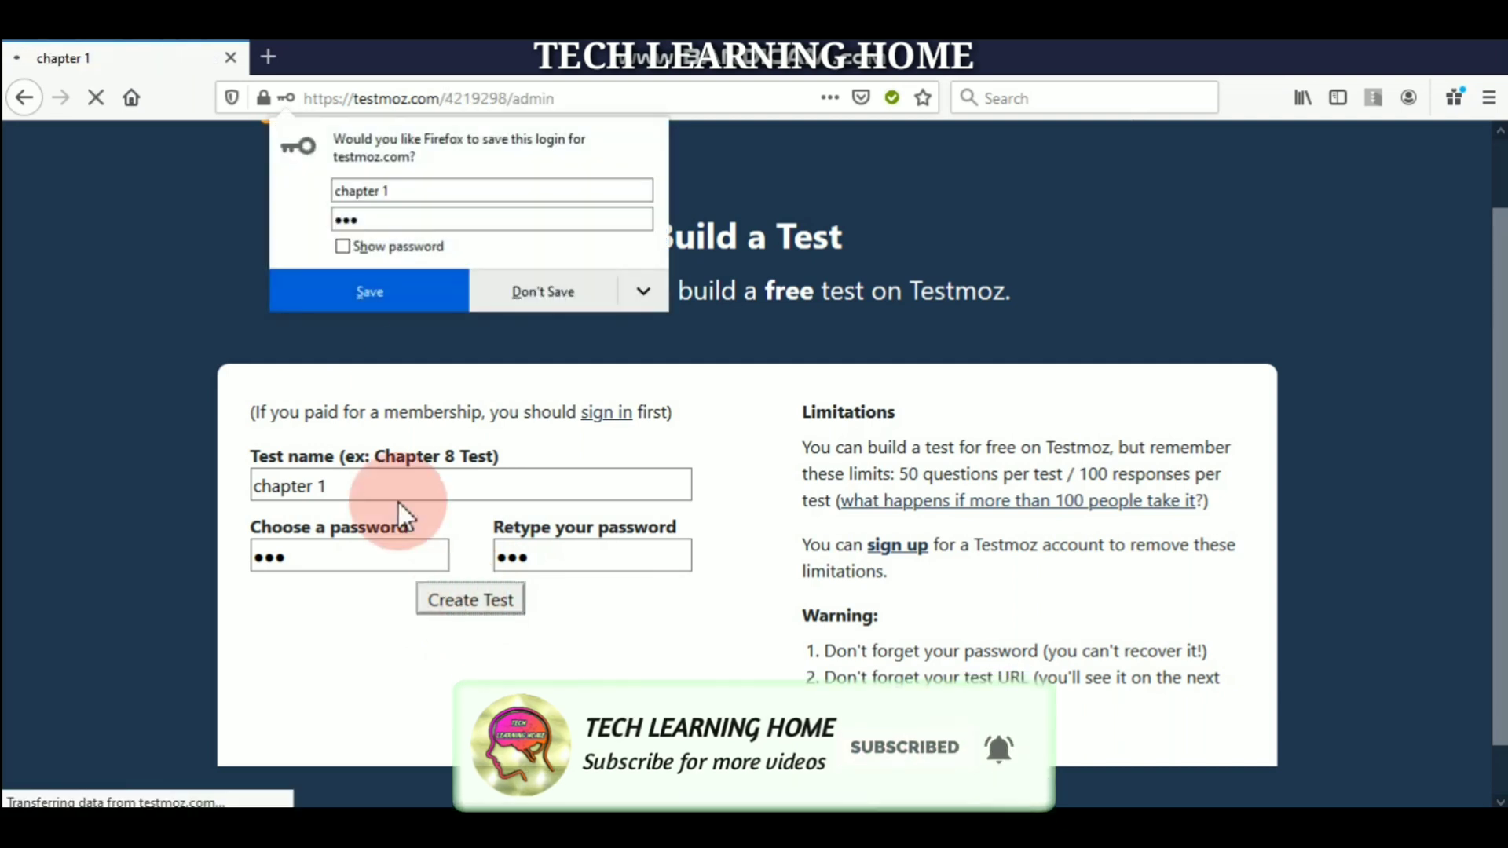
# - Decline Firefox's login save prompt and open Add questions in a new tab
pyautogui.click(521, 283)
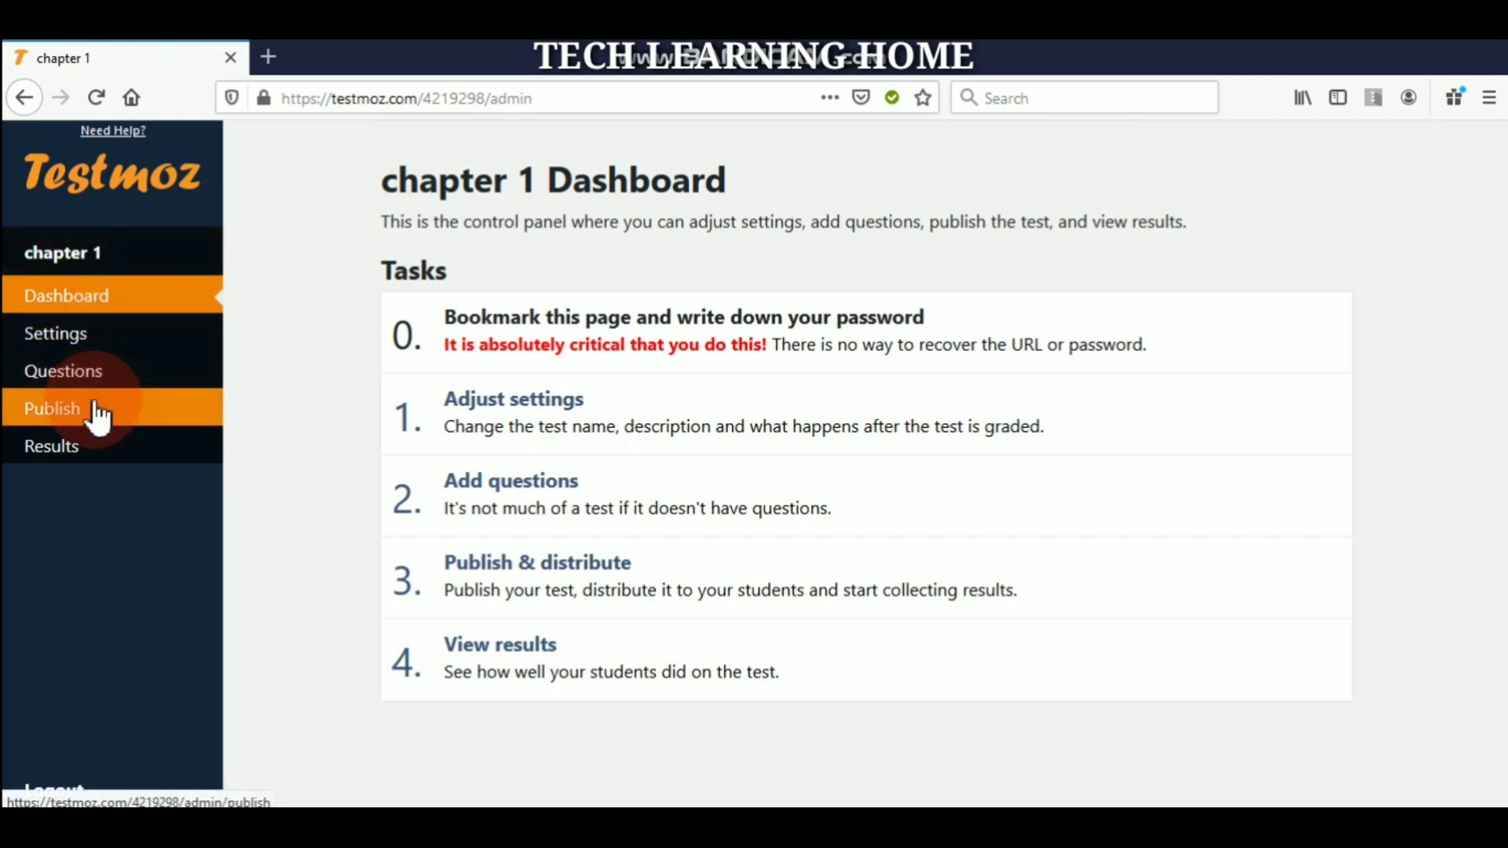
pyautogui.click(145, 313)
pyautogui.keyDown('ctrl'); pyautogui.click(539, 515); pyautogui.keyUp('ctrl')
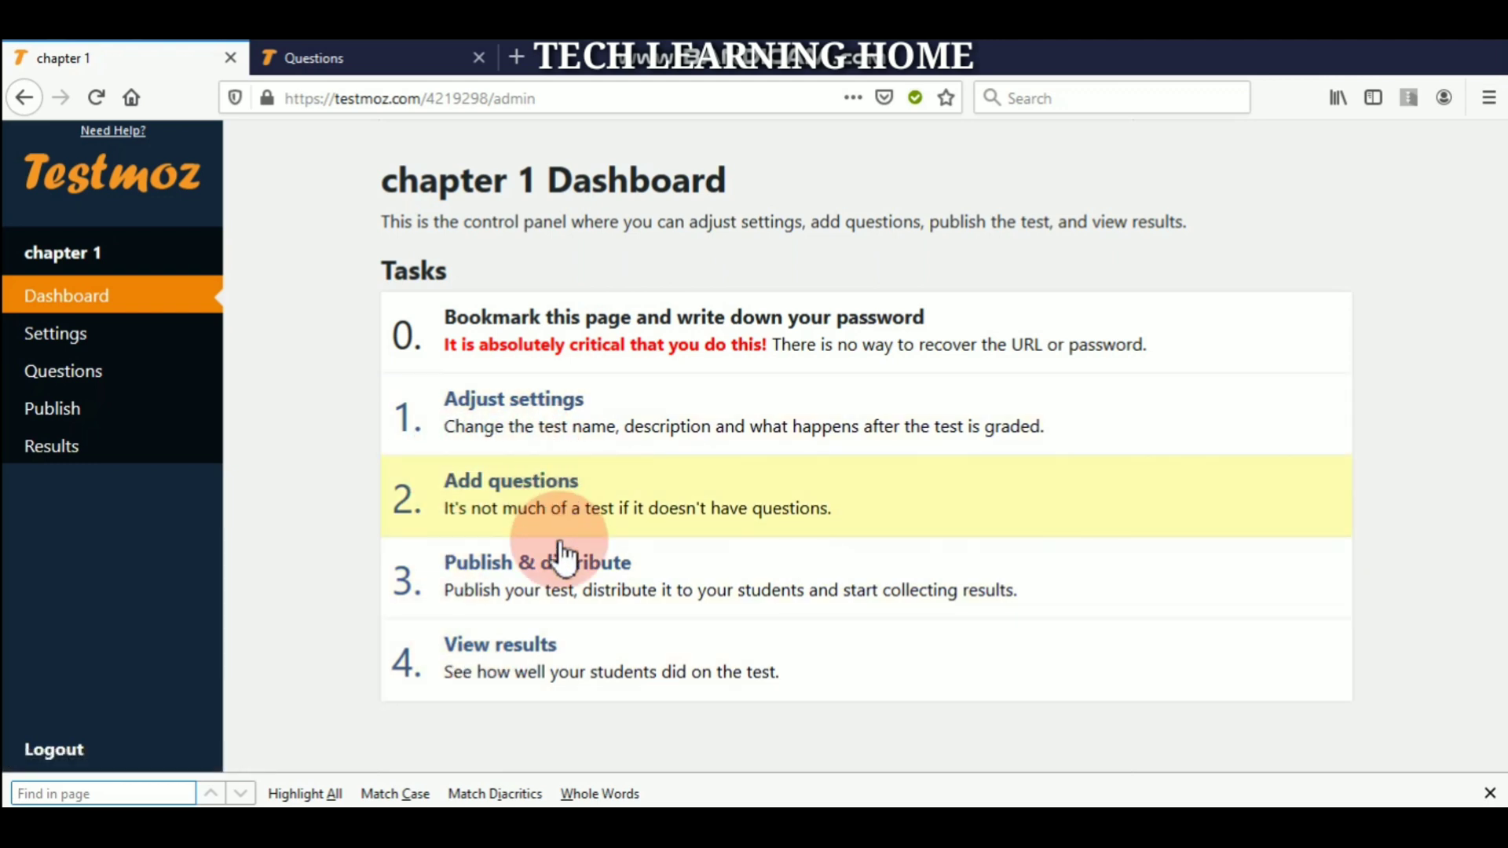
# - In chapter 1's settings, select the Testmoz Crimson and Gray colour scheme
pyautogui.click(540, 399)
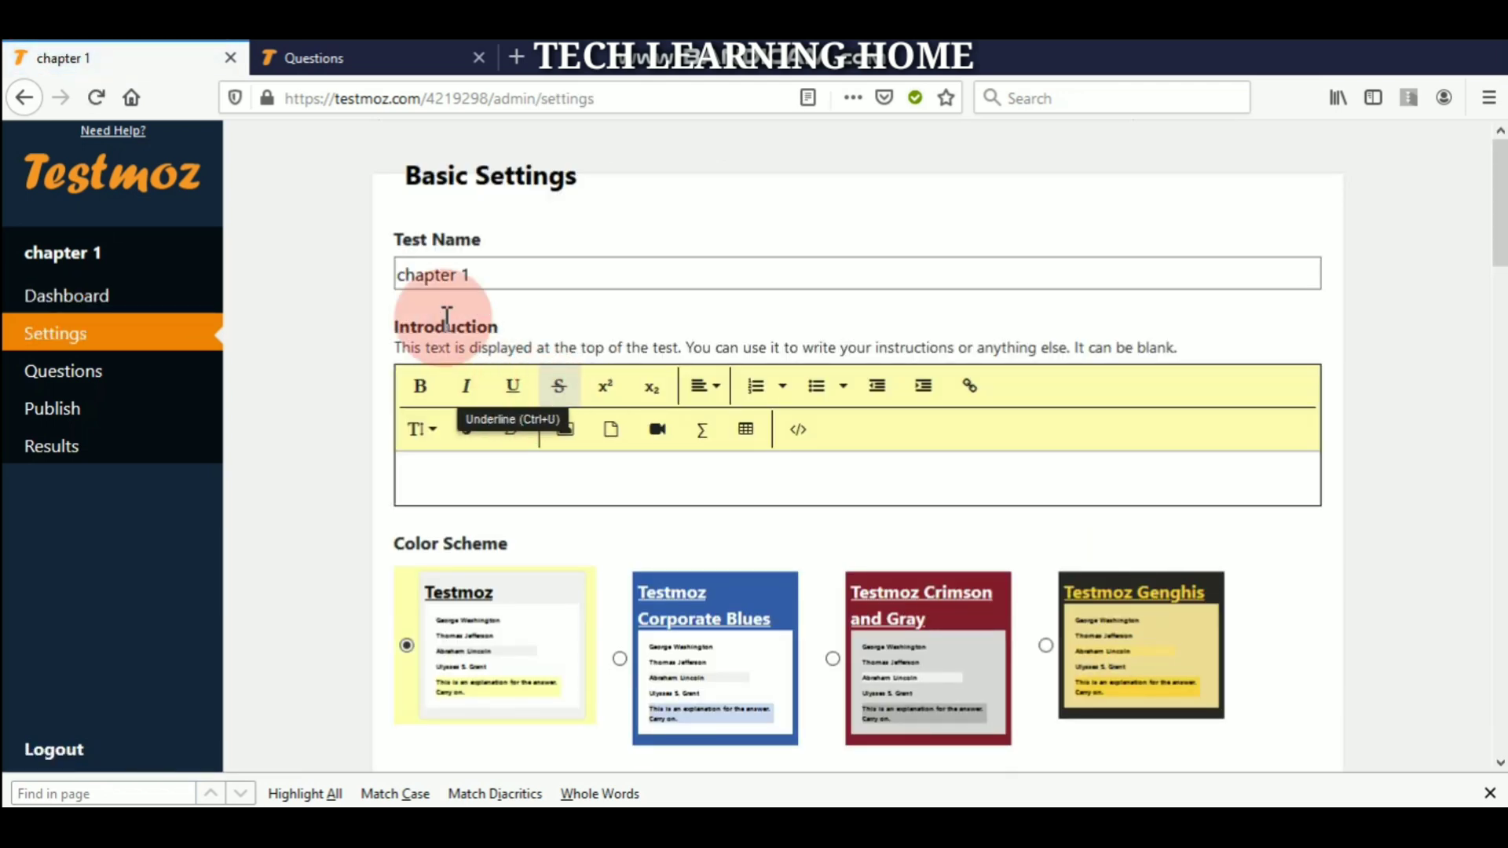
pyautogui.click(493, 271)
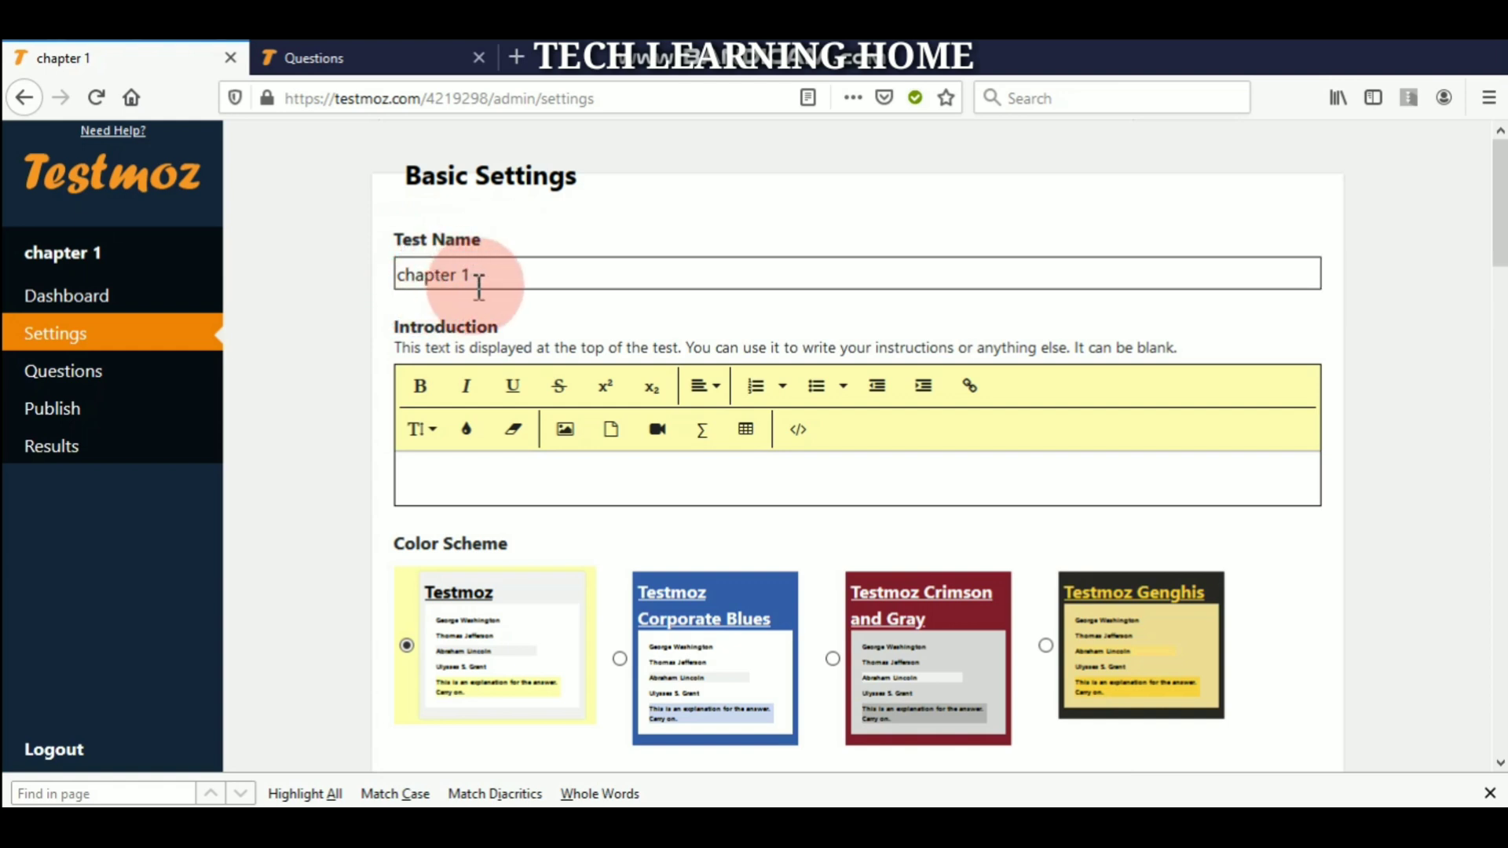
pyautogui.click(421, 481)
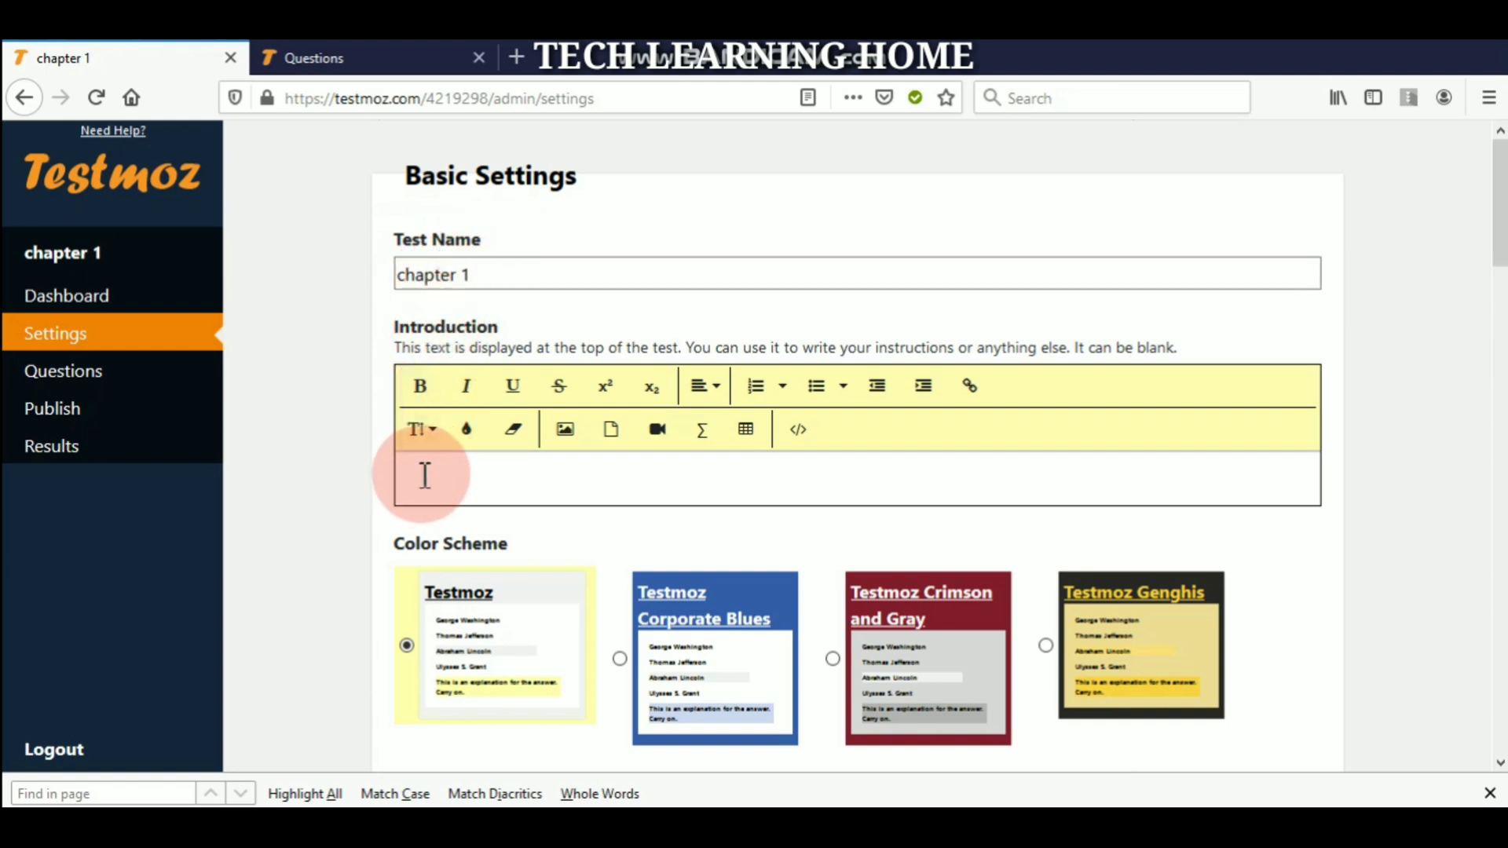
pyautogui.click(425, 473)
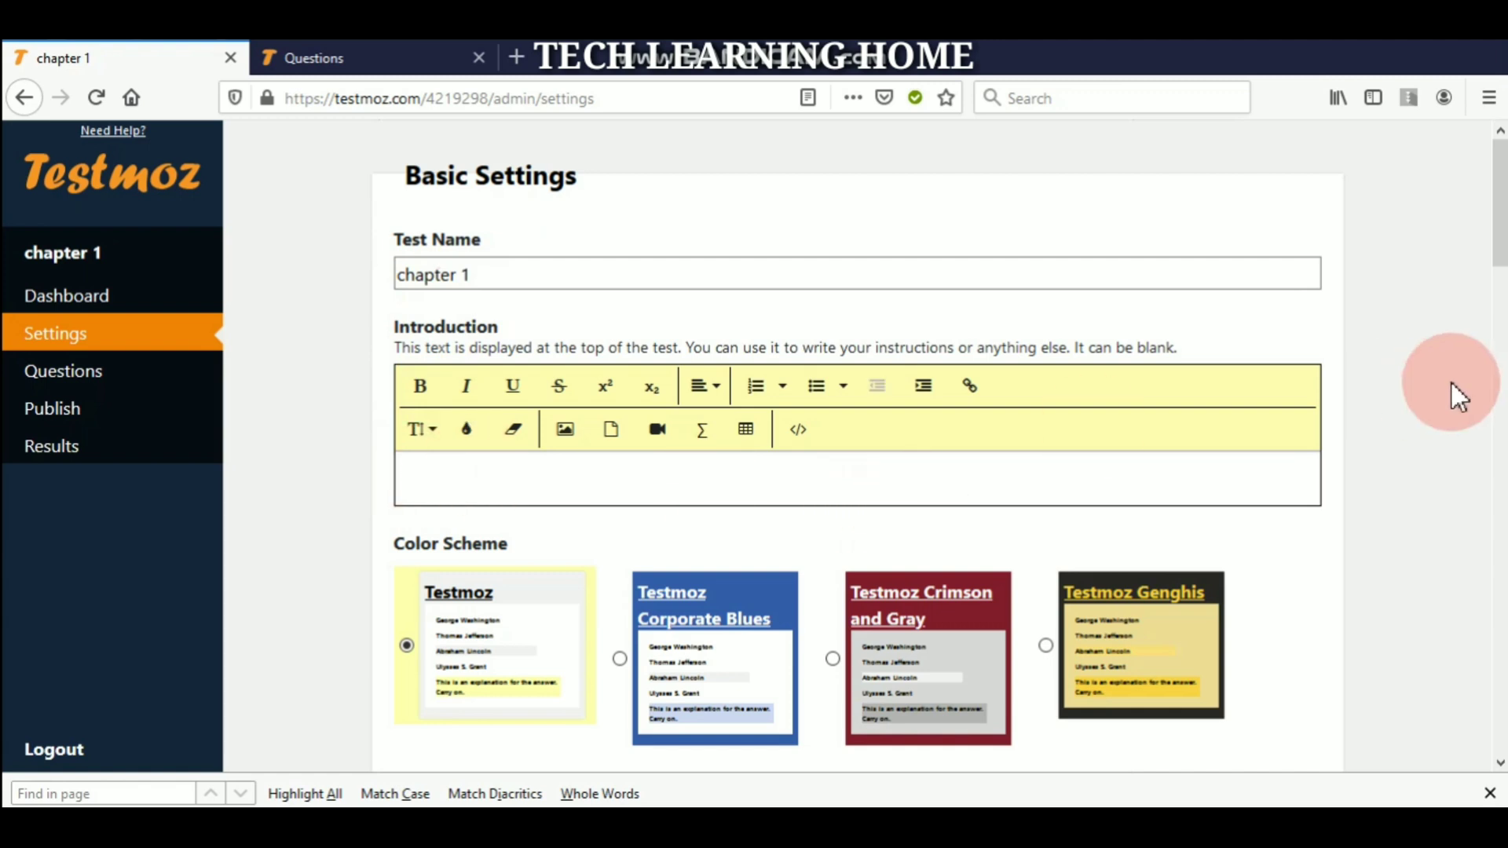
pyautogui.moveTo(1500, 248); pyautogui.dragTo(1499, 310)
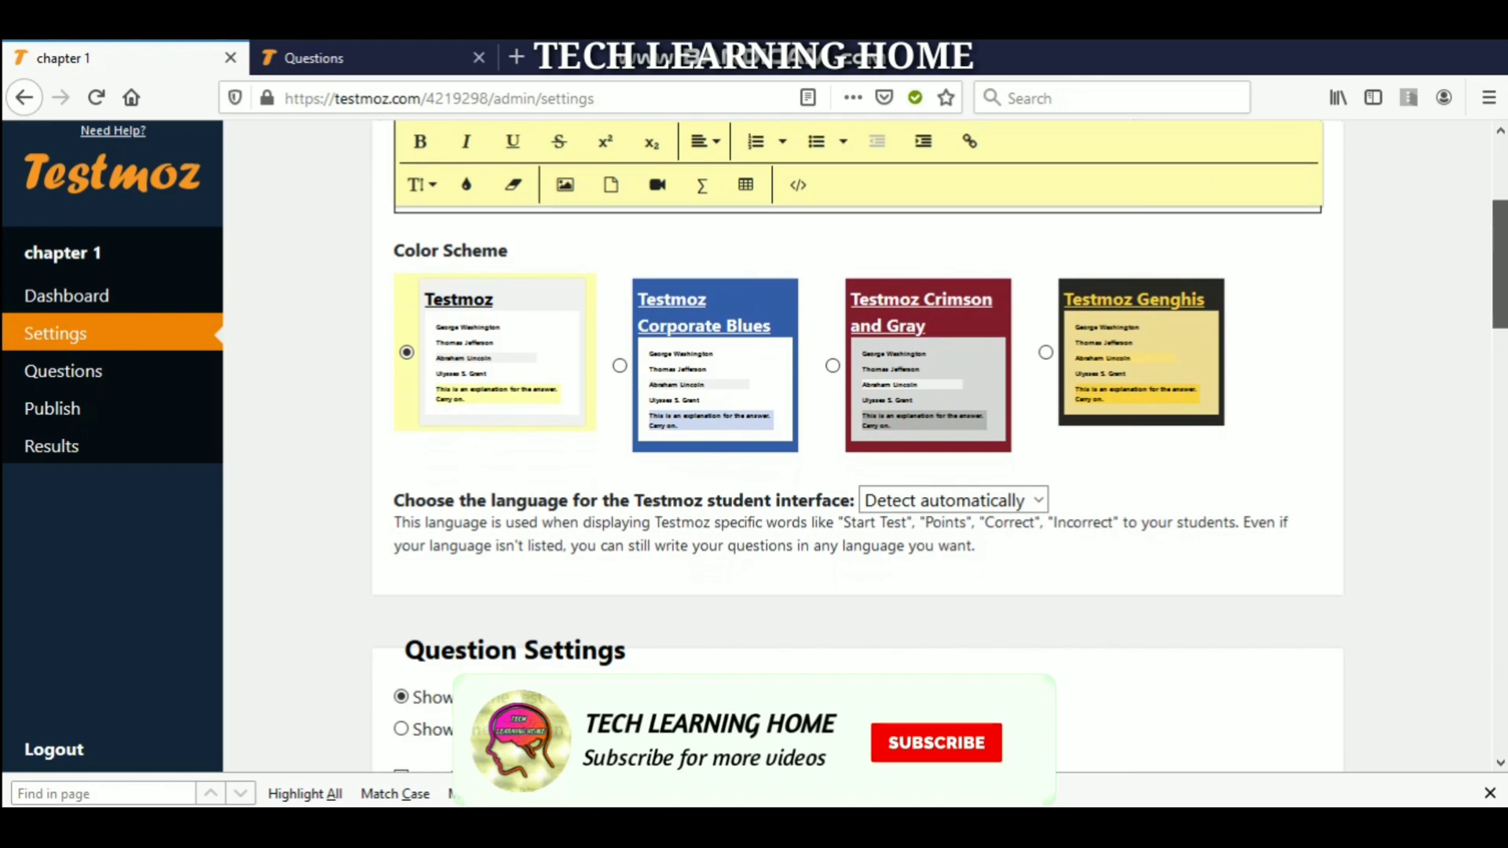
pyautogui.click(942, 350)
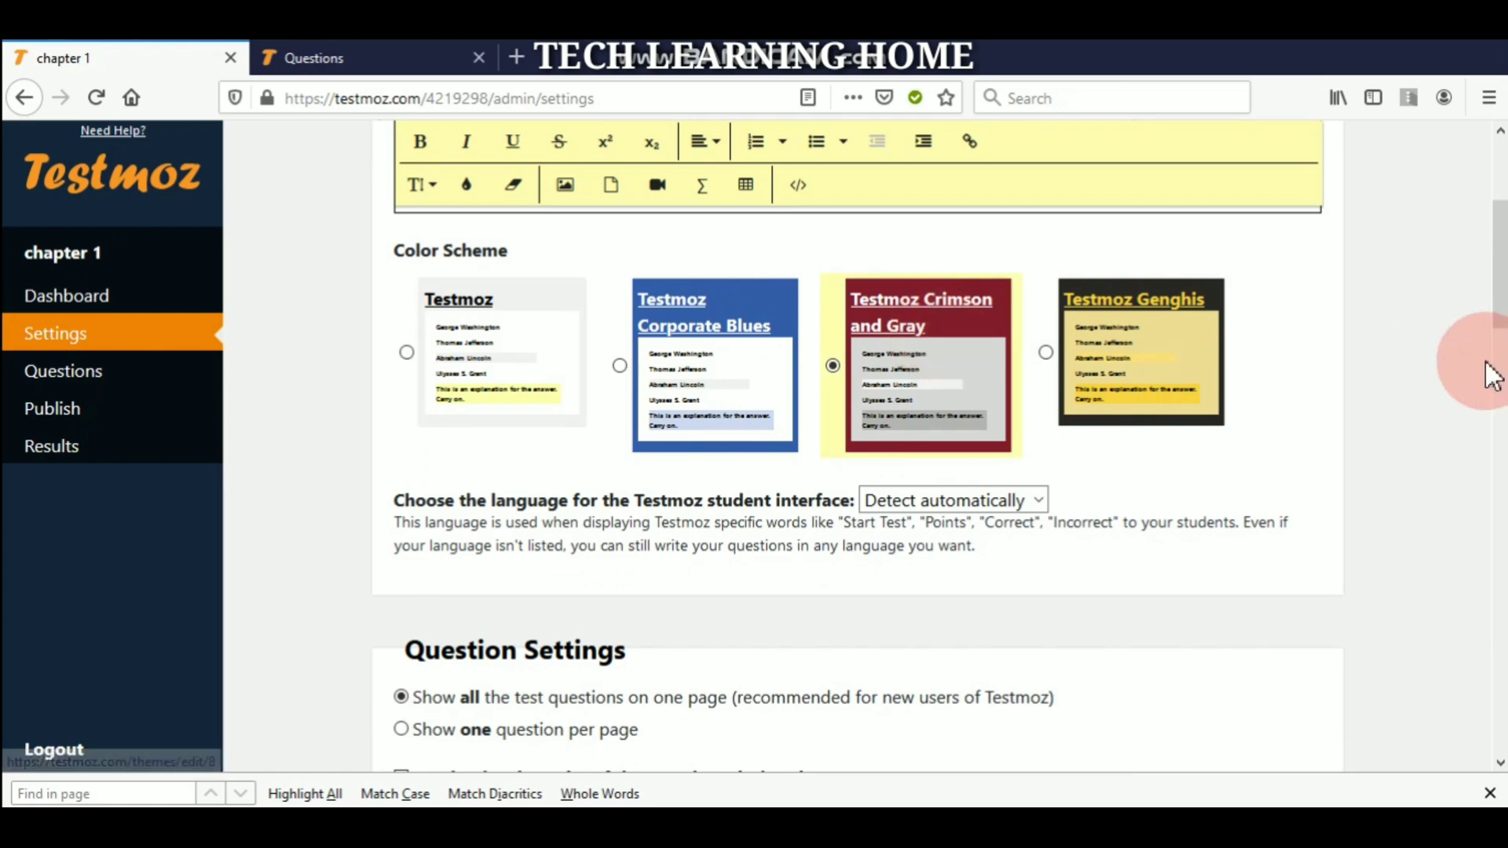
# - Set the student interface language to English
pyautogui.moveTo(1500, 314); pyautogui.dragTo(1500, 338)
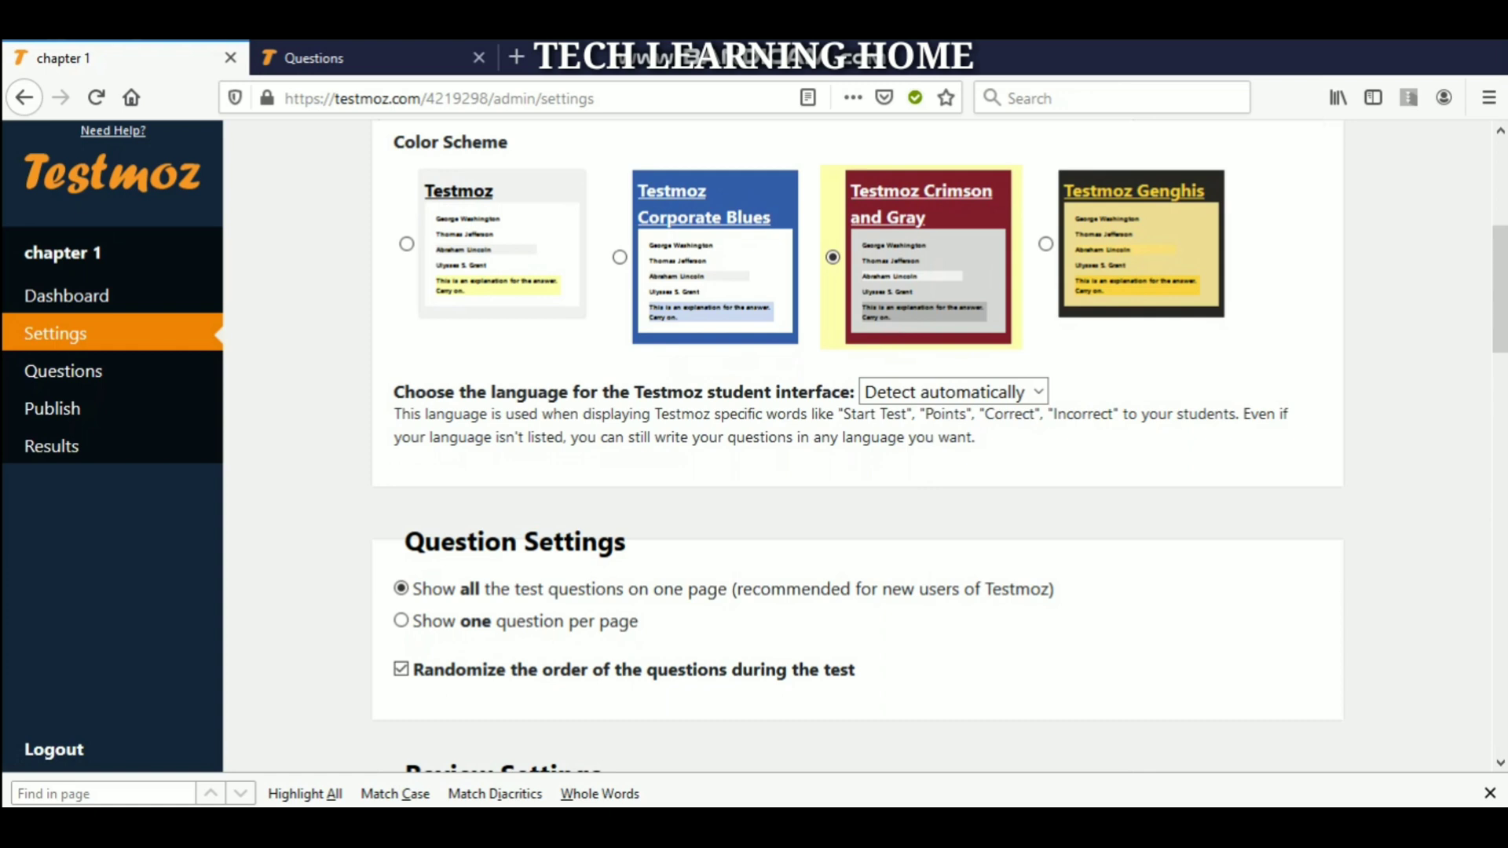
pyautogui.click(1038, 392)
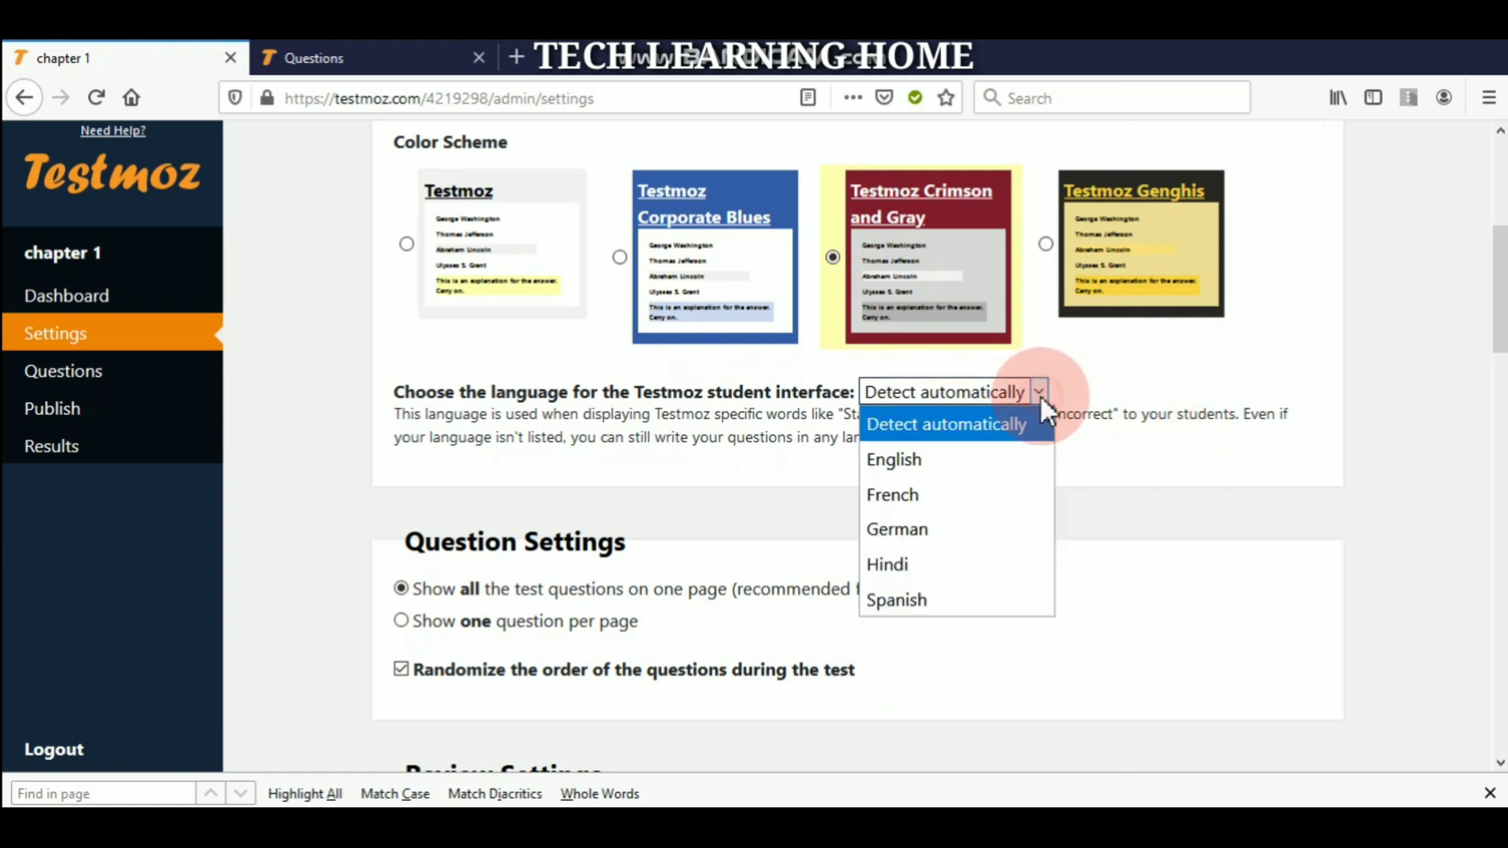
pyautogui.click(922, 460)
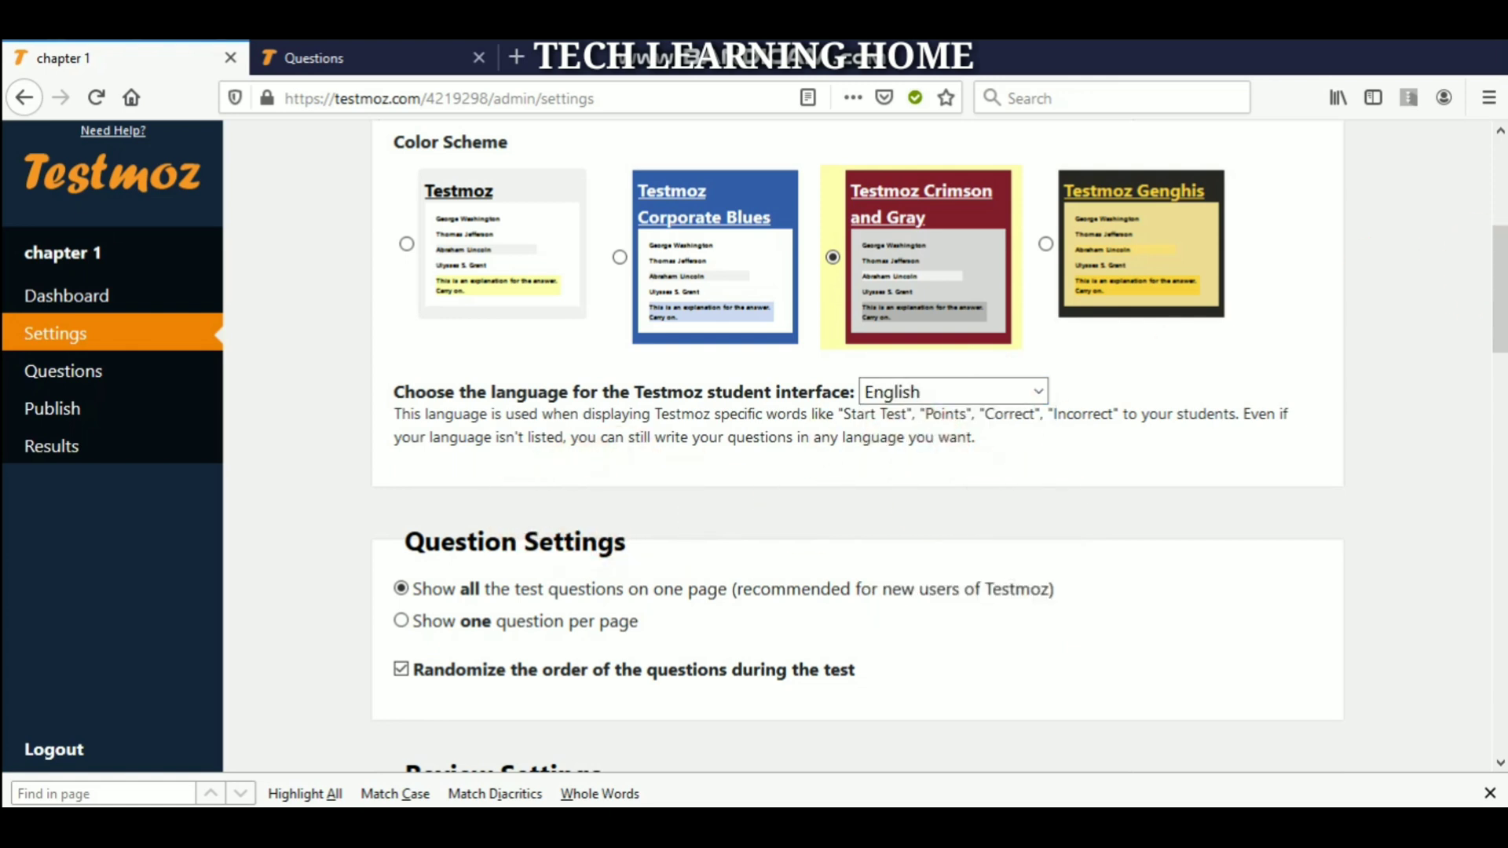
pyautogui.moveTo(1497, 267); pyautogui.dragTo(1498, 331)
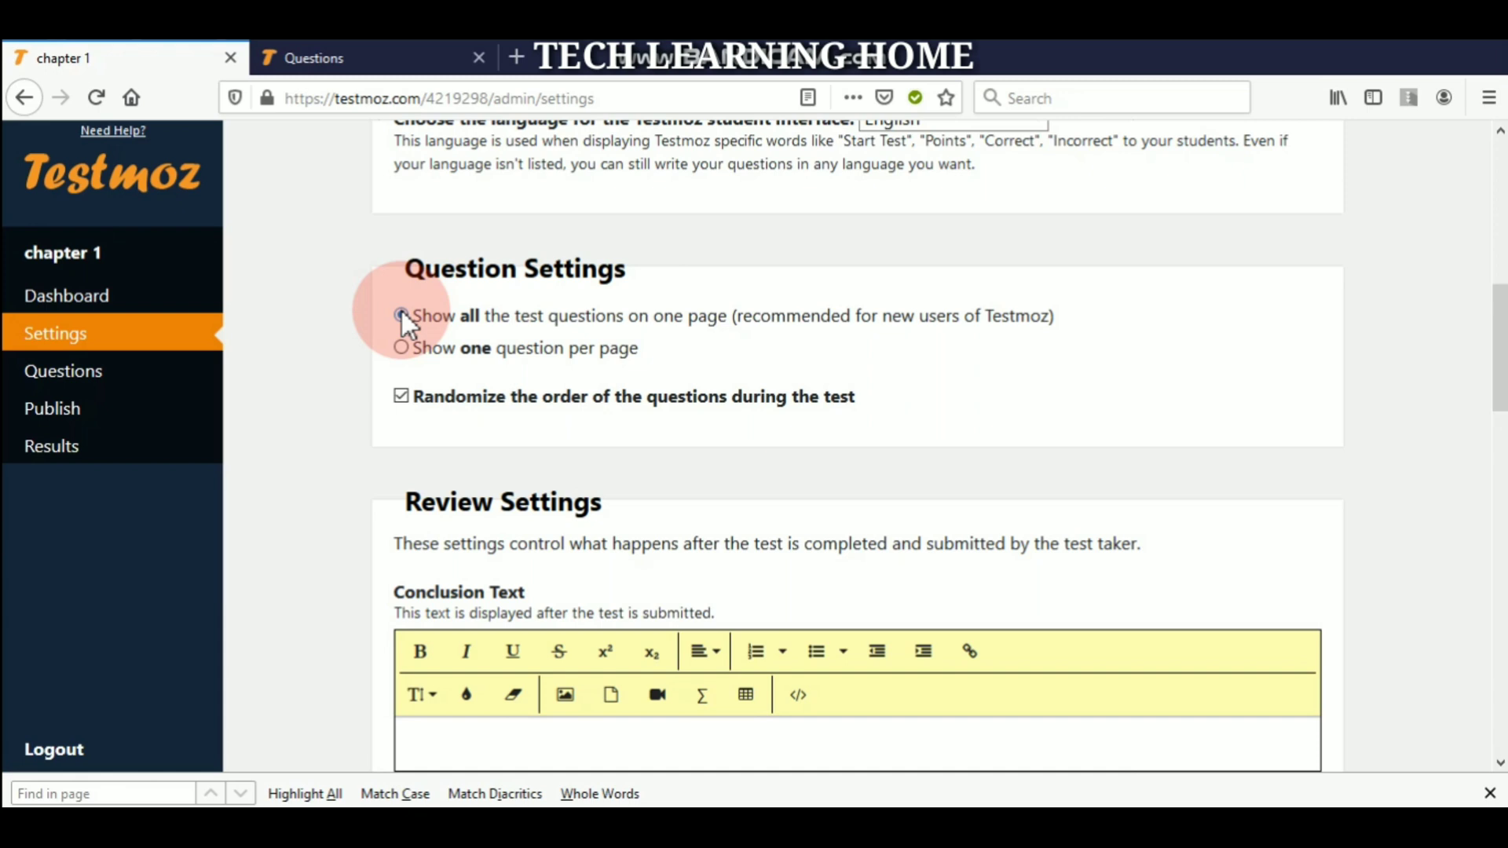
pyautogui.click(401, 315)
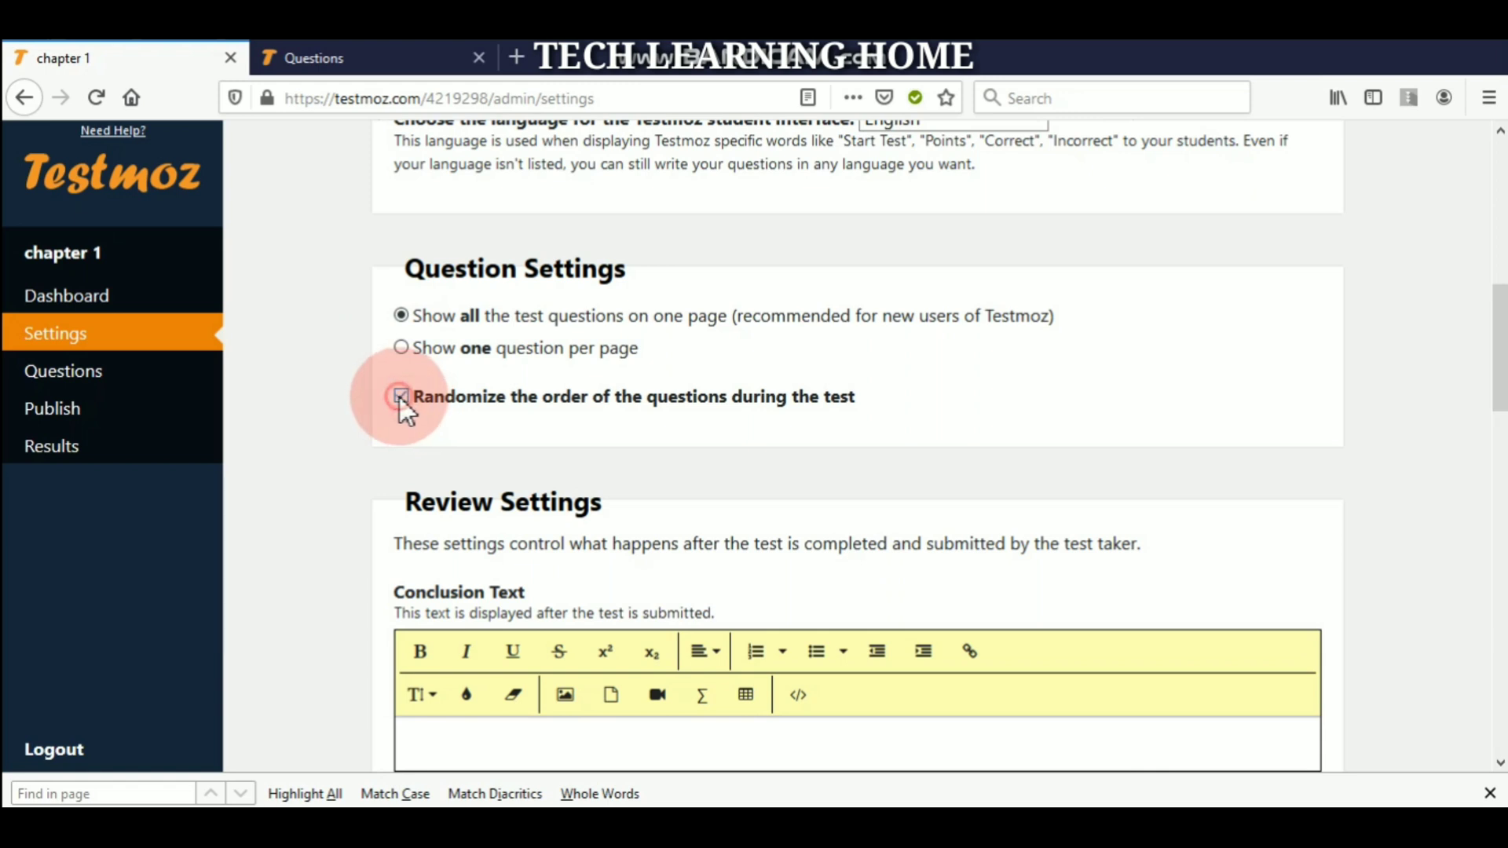
pyautogui.scroll(5, 1500, 298)
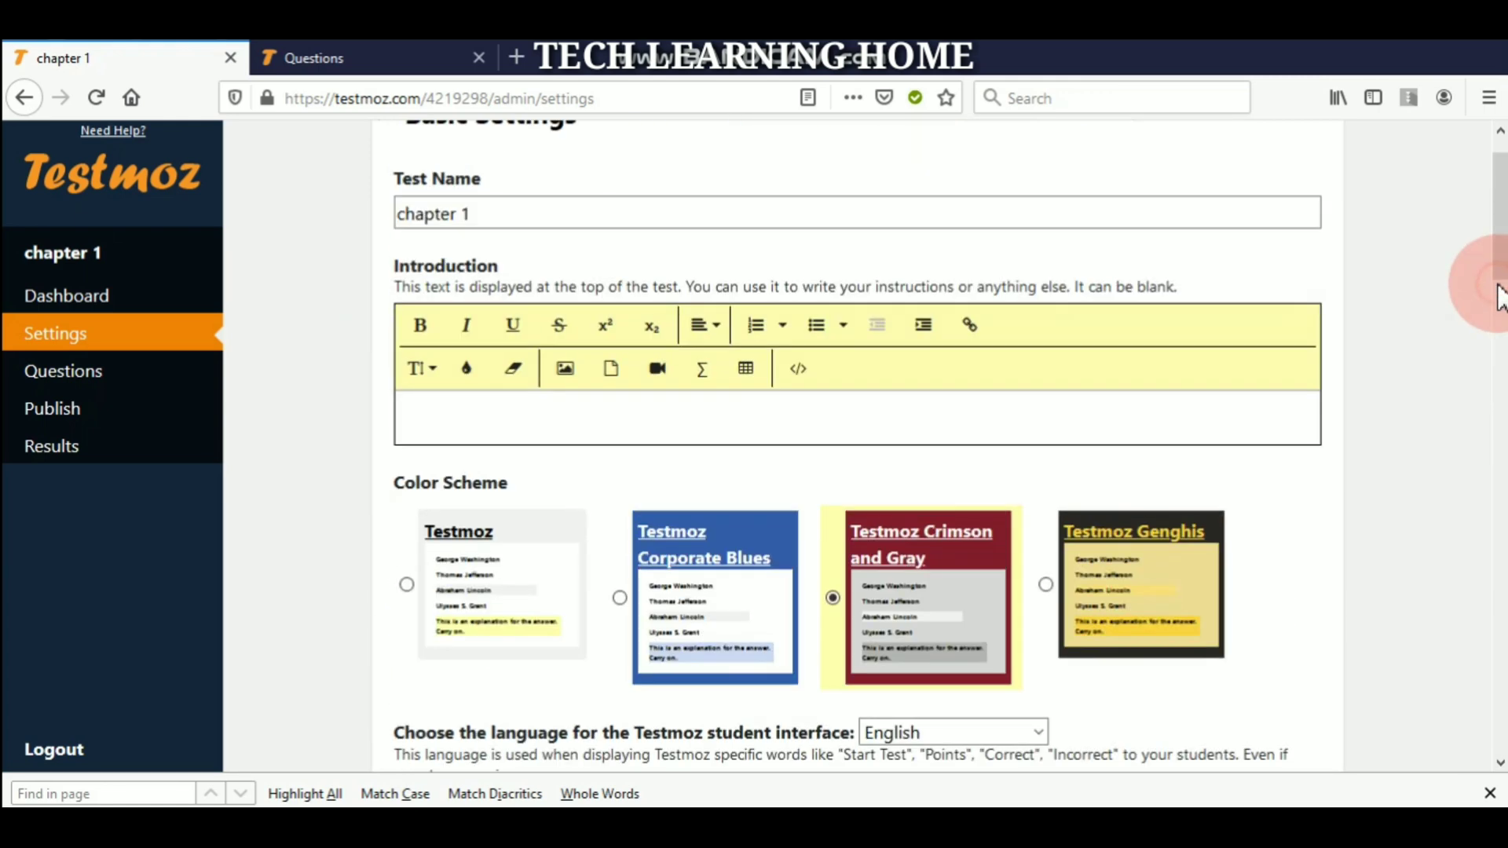
pyautogui.click(1500, 299)
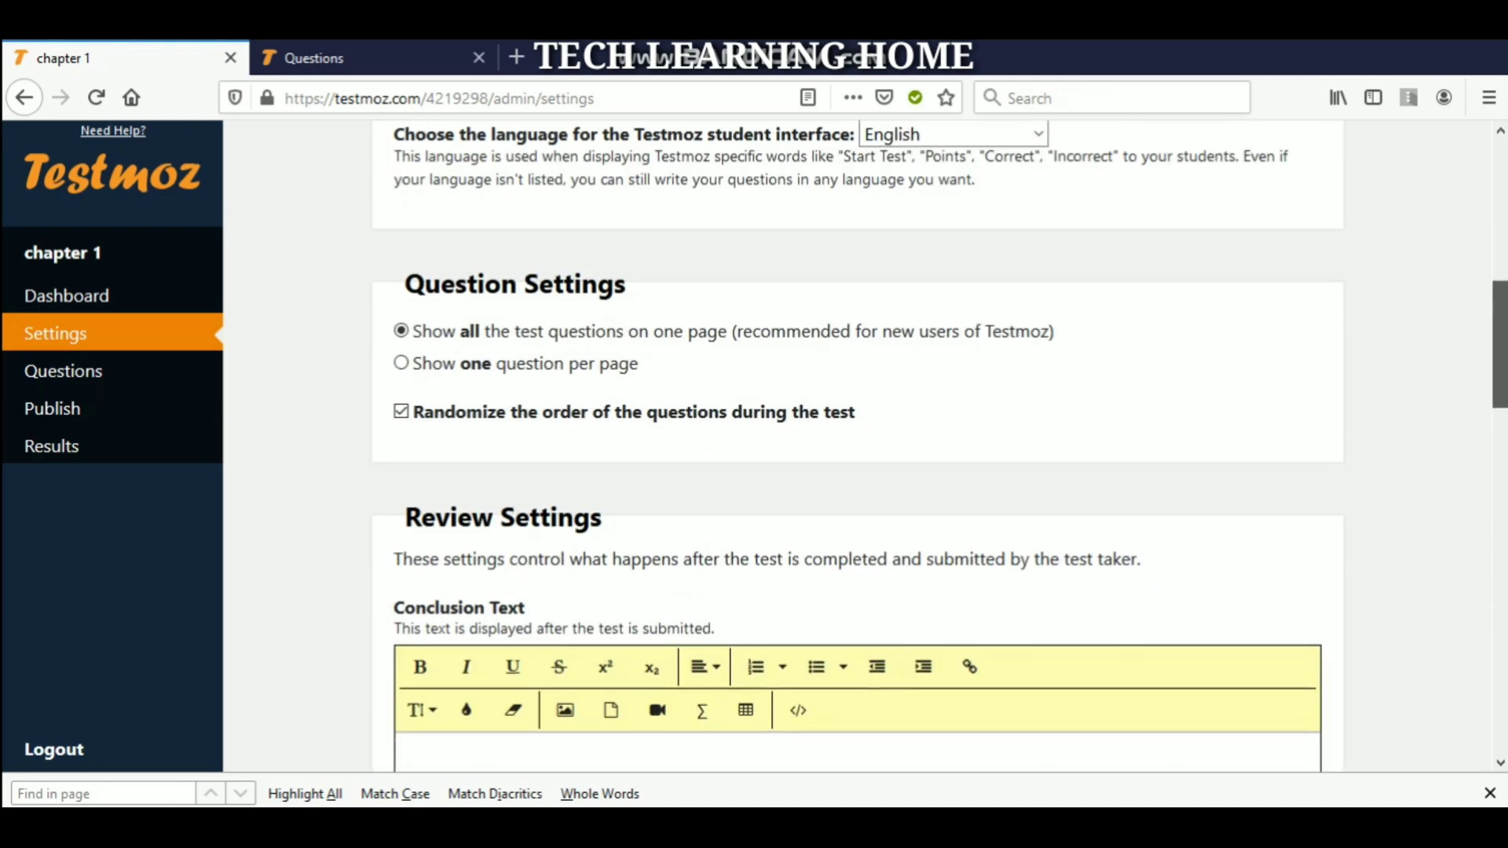
pyautogui.scroll(-5, 858, 445)
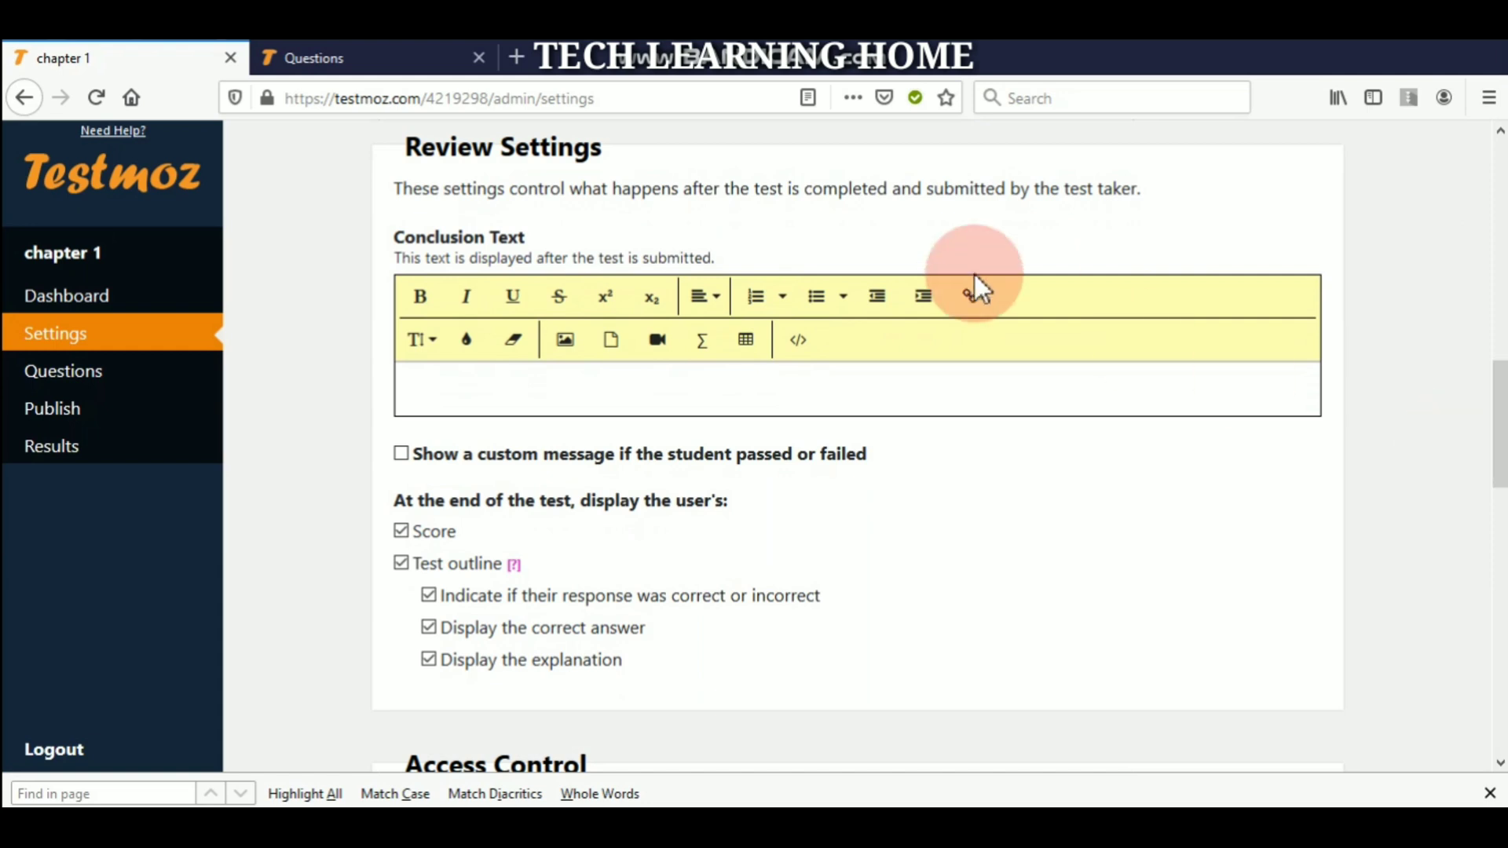
# - Enter 'Try it next time' as the fail message, then scroll toward Access Control
pyautogui.click(421, 372)
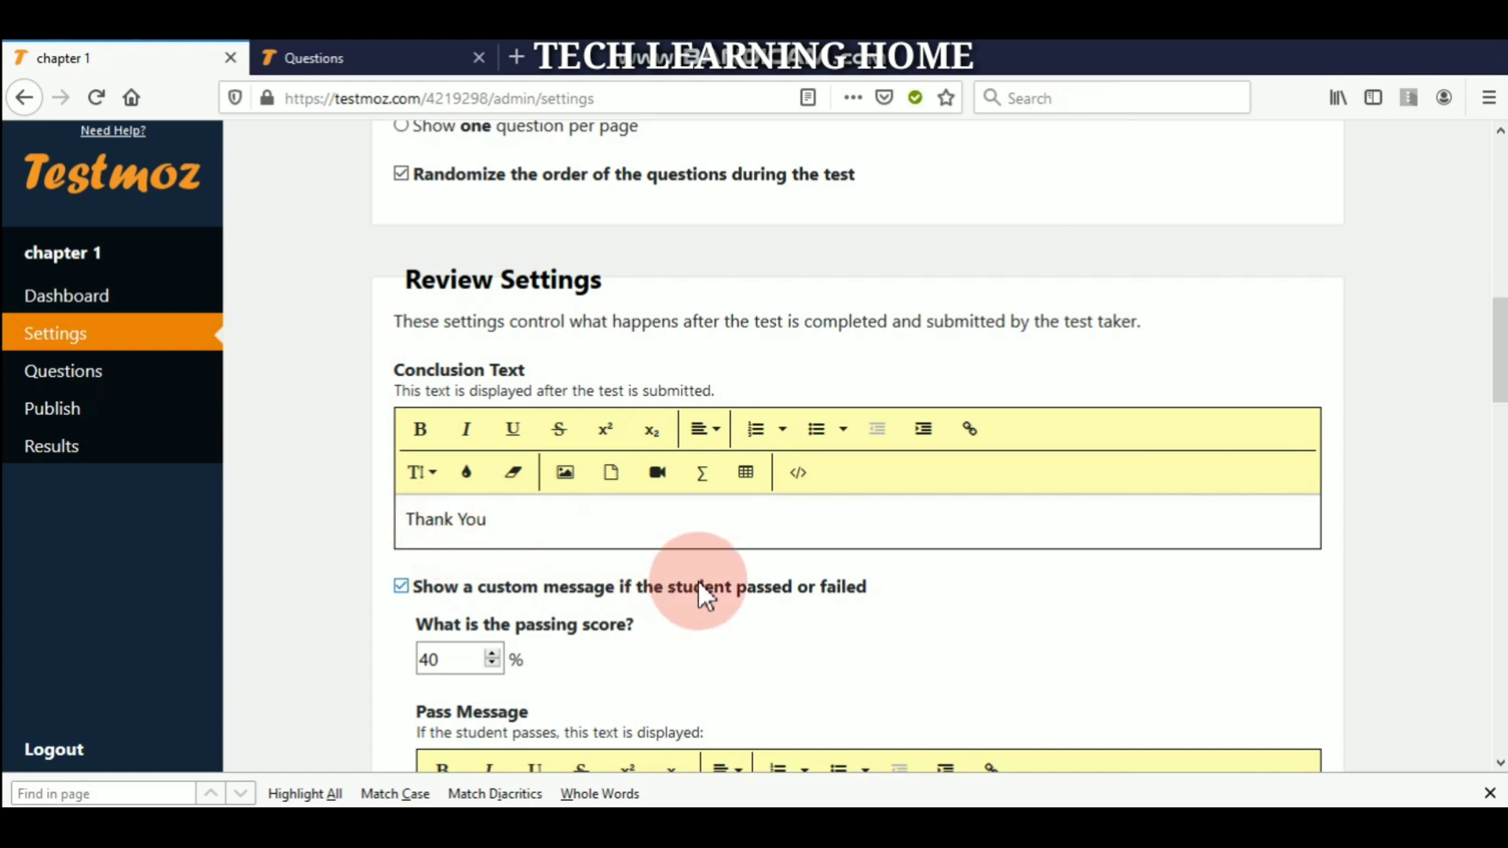
pyautogui.moveTo(1497, 370); pyautogui.dragTo(1496, 421)
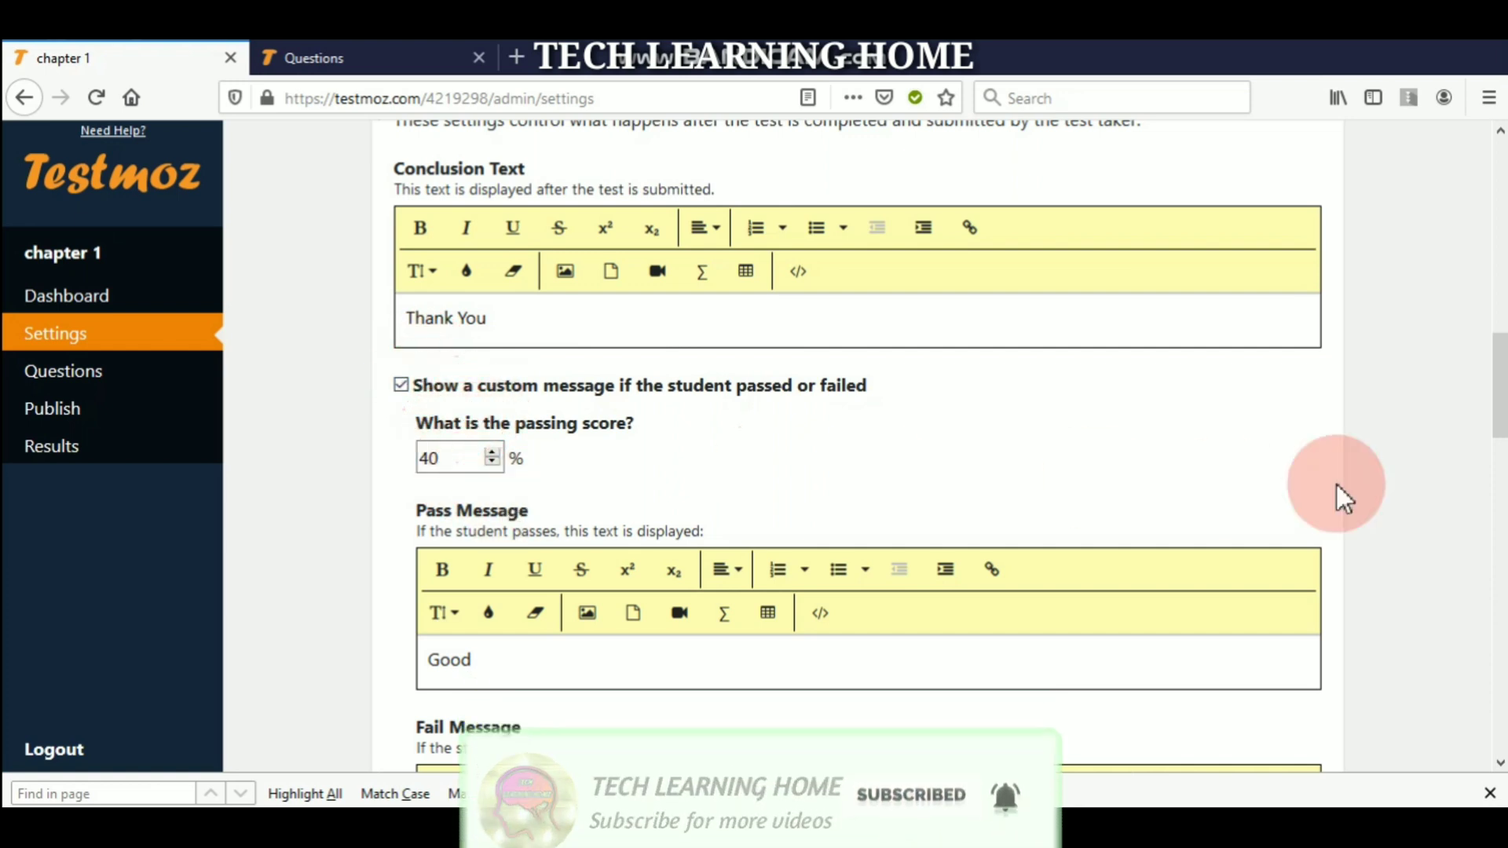
pyautogui.moveTo(1500, 384); pyautogui.dragTo(1500, 496)
pyautogui.click(1157, 463)
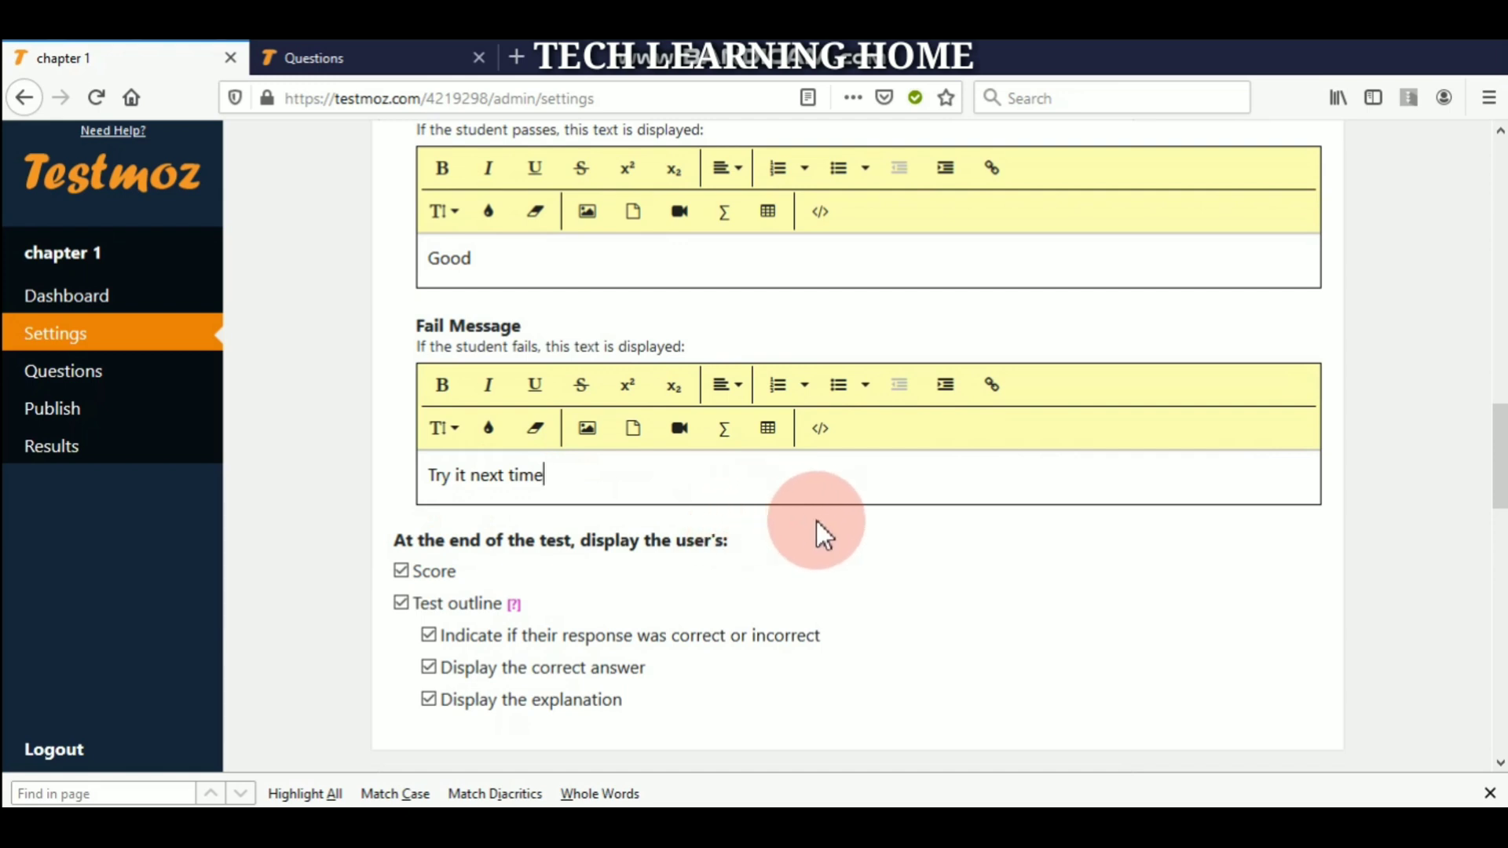
pyautogui.scroll(-3, 1473, 431)
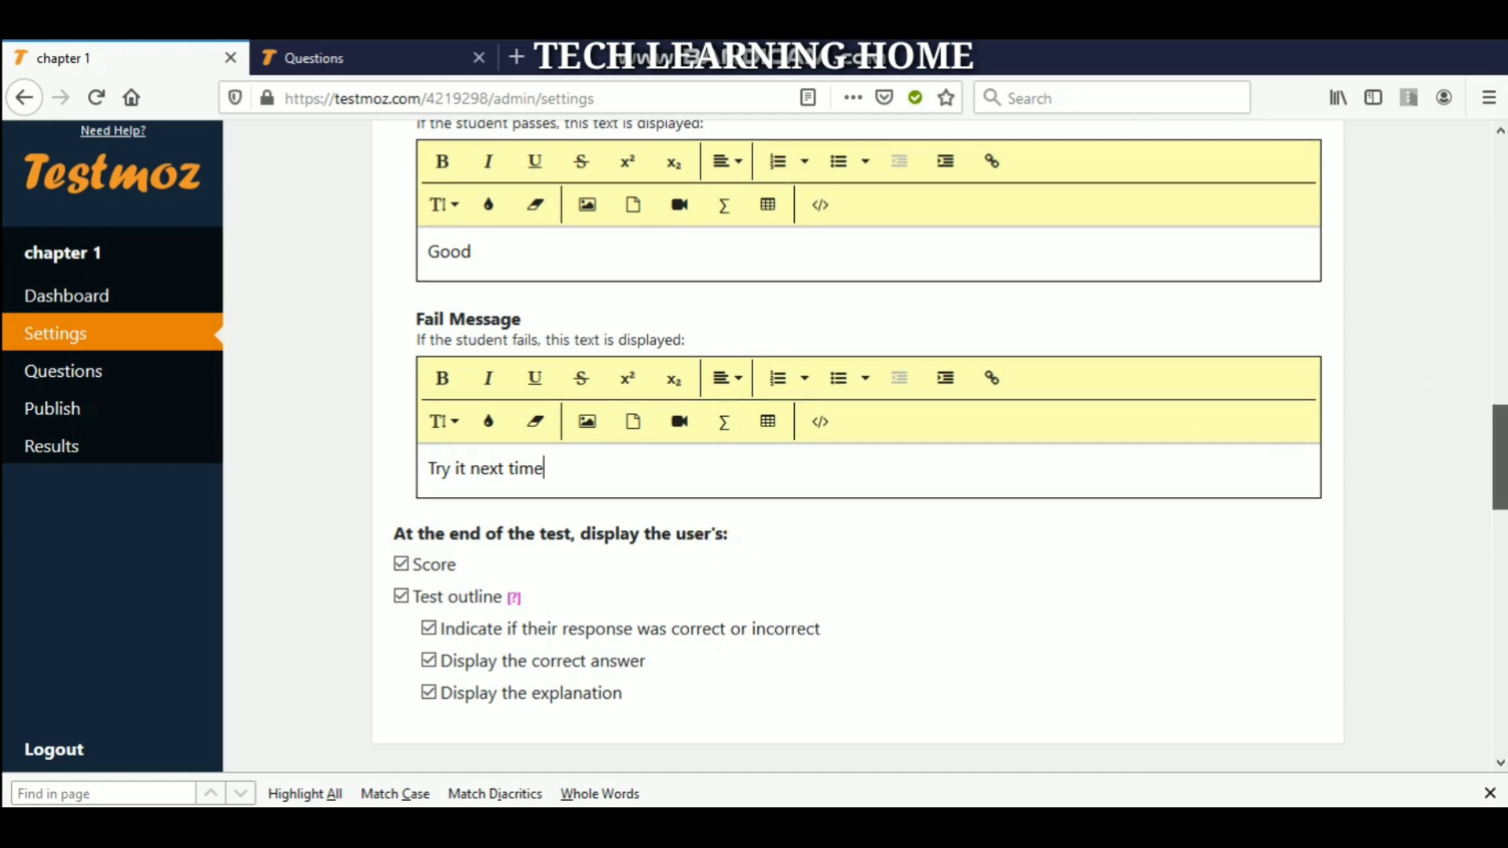
pyautogui.scroll(-5, 940, 445)
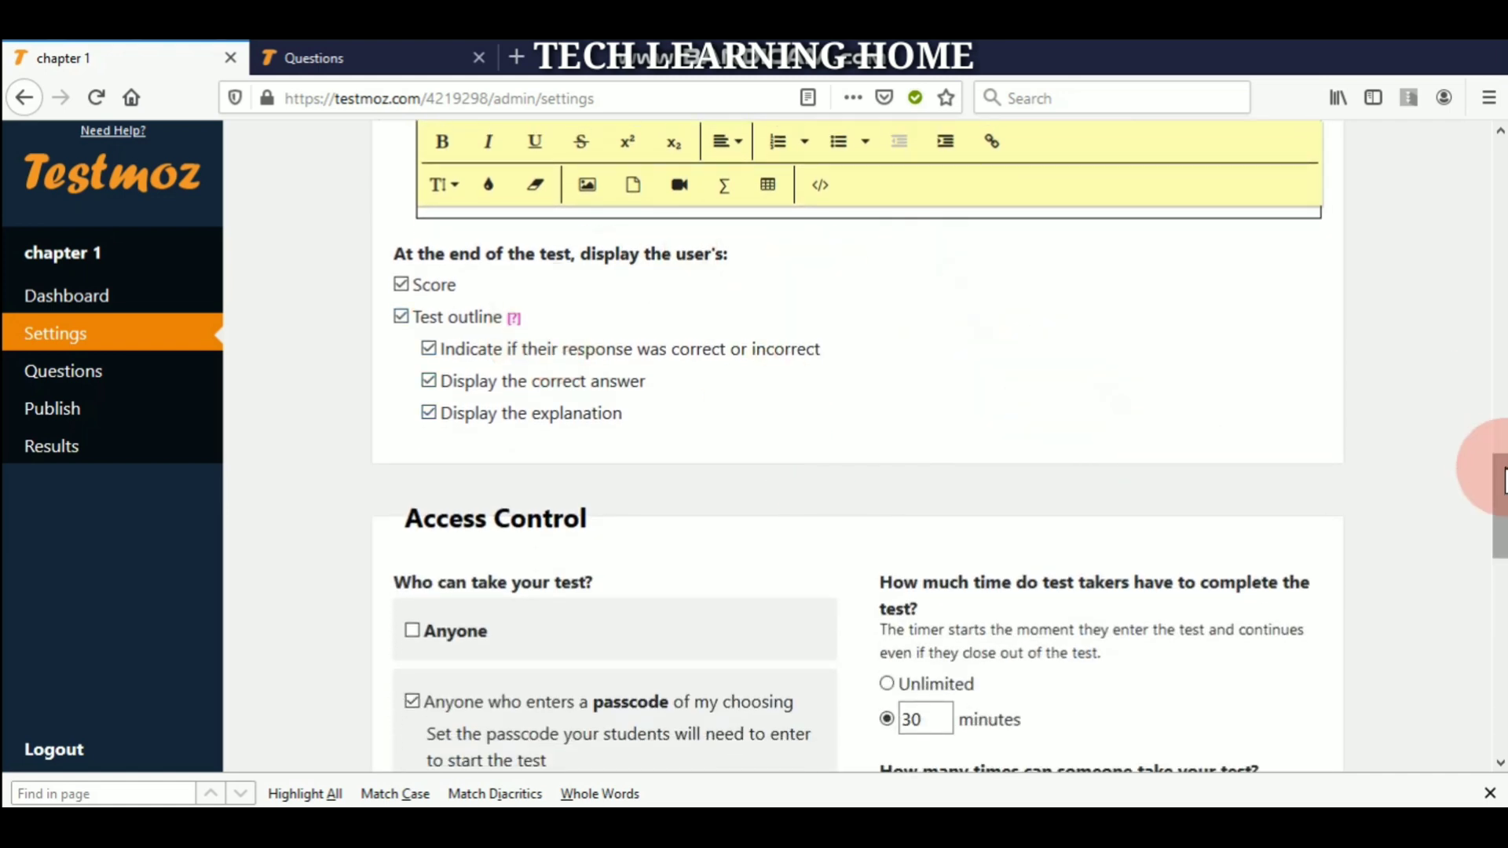
# - Require a passcode under Access Control and allow only 1 attempt per test taker
pyautogui.moveTo(1503, 482); pyautogui.dragTo(1504, 544)
pyautogui.click(859, 513)
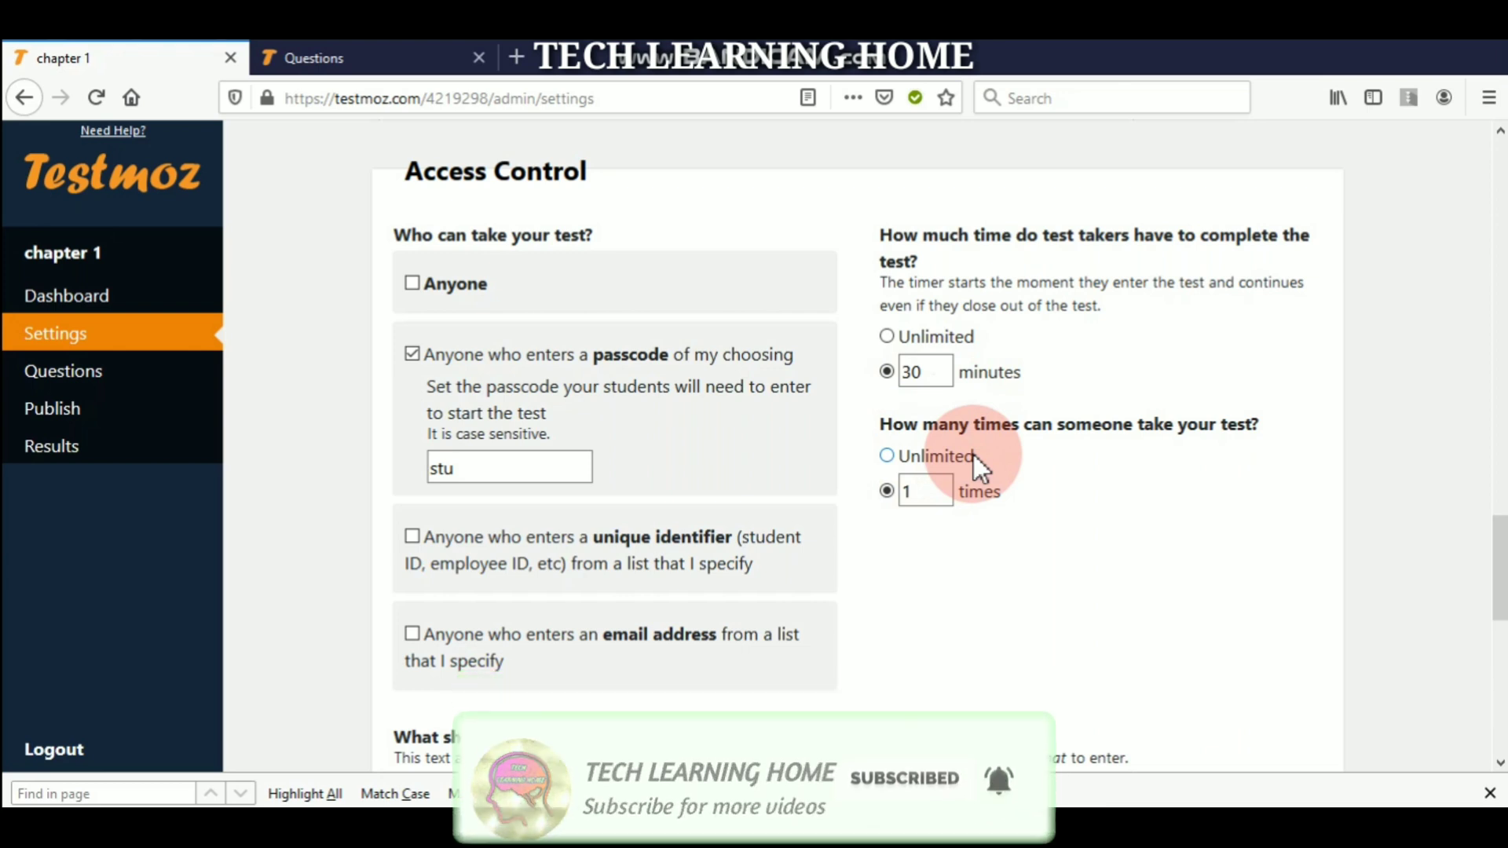
# - Set the identification prompt to ask for the taker's name or register number
pyautogui.moveTo(1500, 574); pyautogui.dragTo(1496, 629)
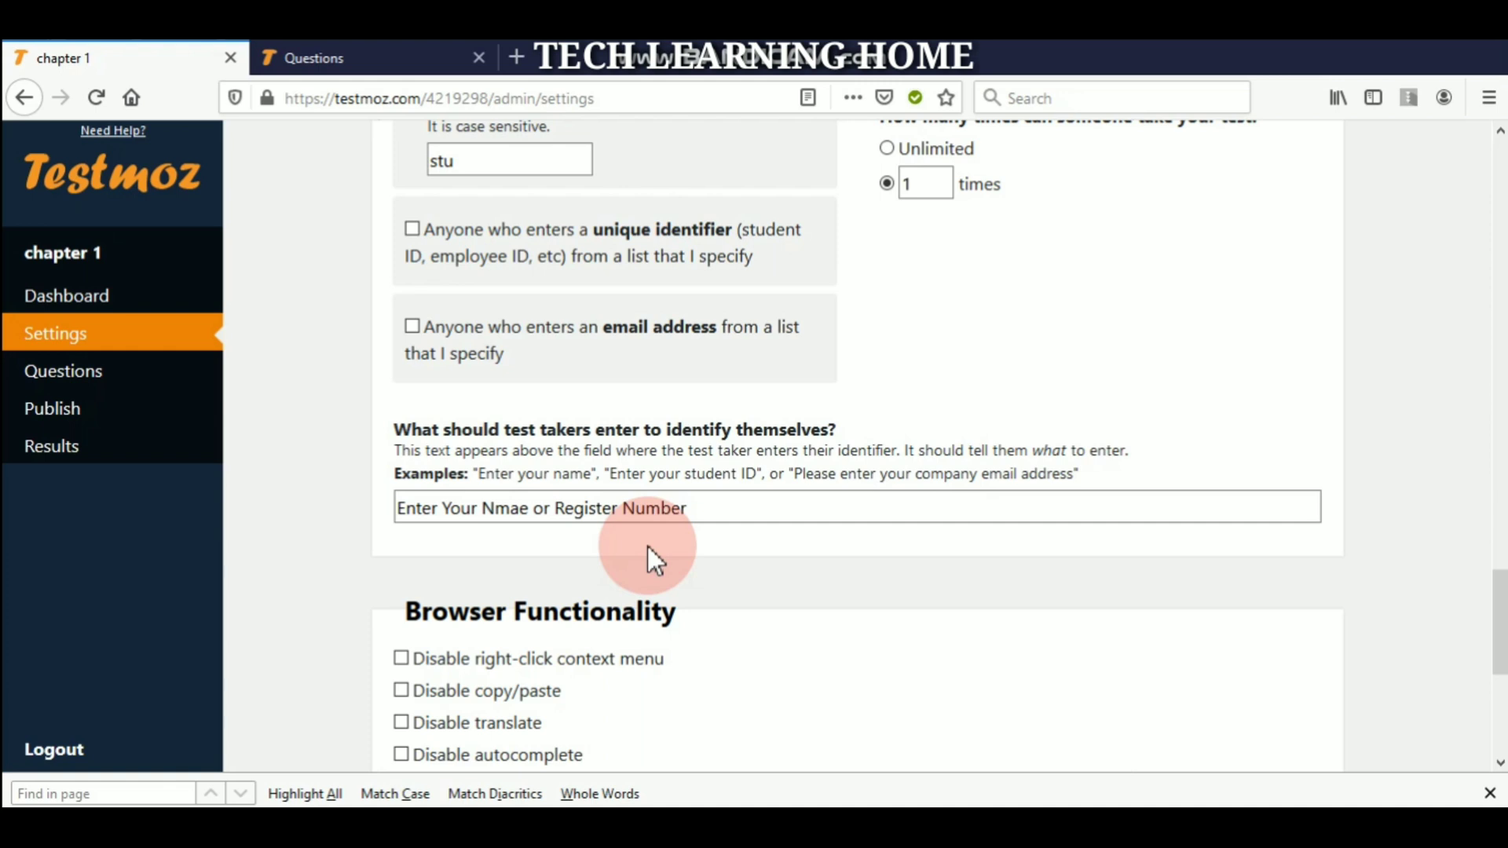
# - Scroll to the bottom of the chapter 1 settings and save them
pyautogui.moveTo(1499, 620); pyautogui.dragTo(1500, 700)
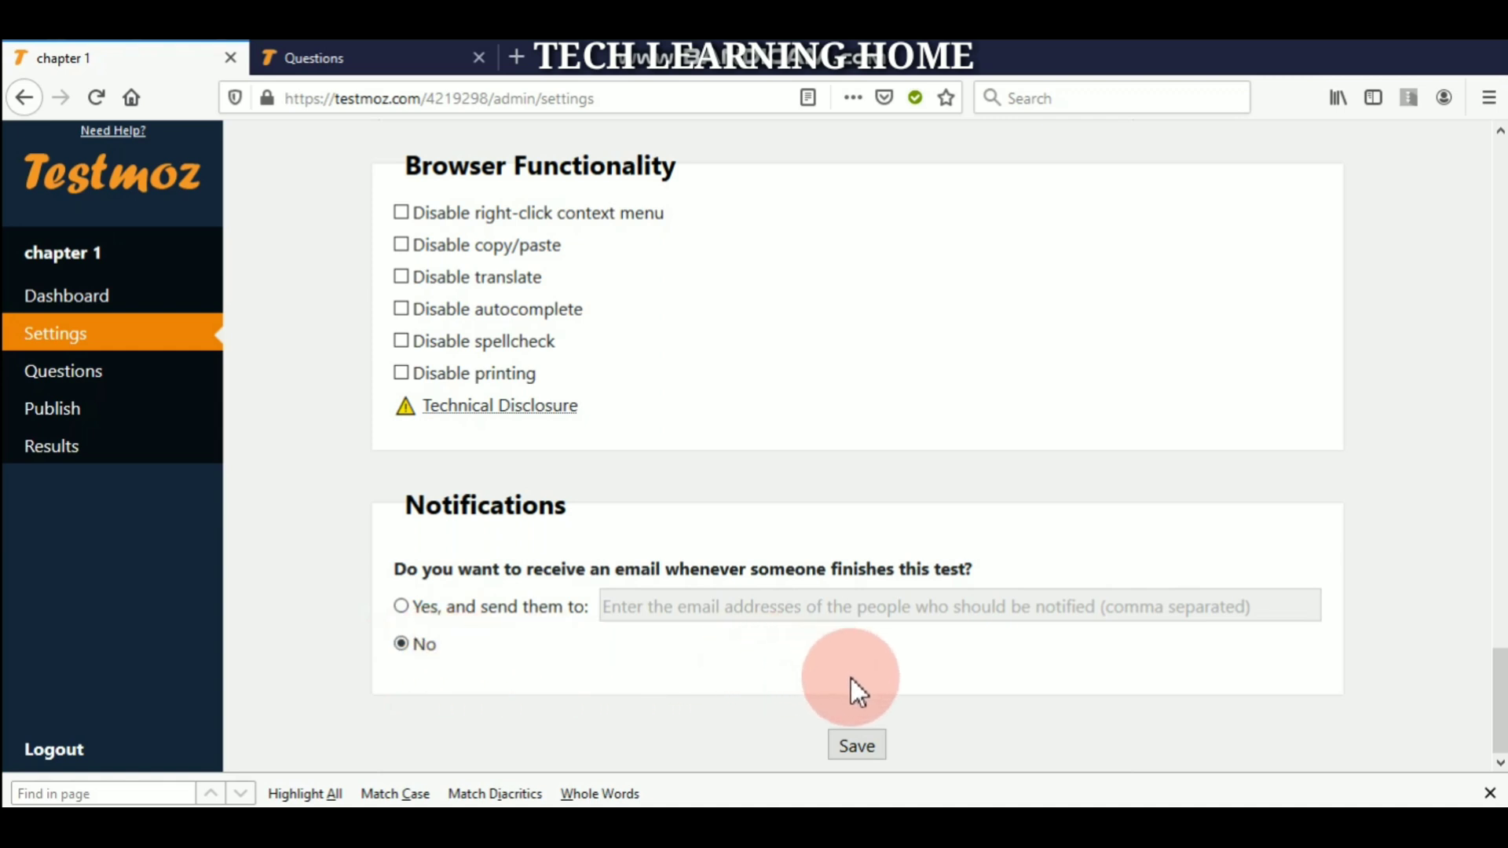
pyautogui.click(860, 746)
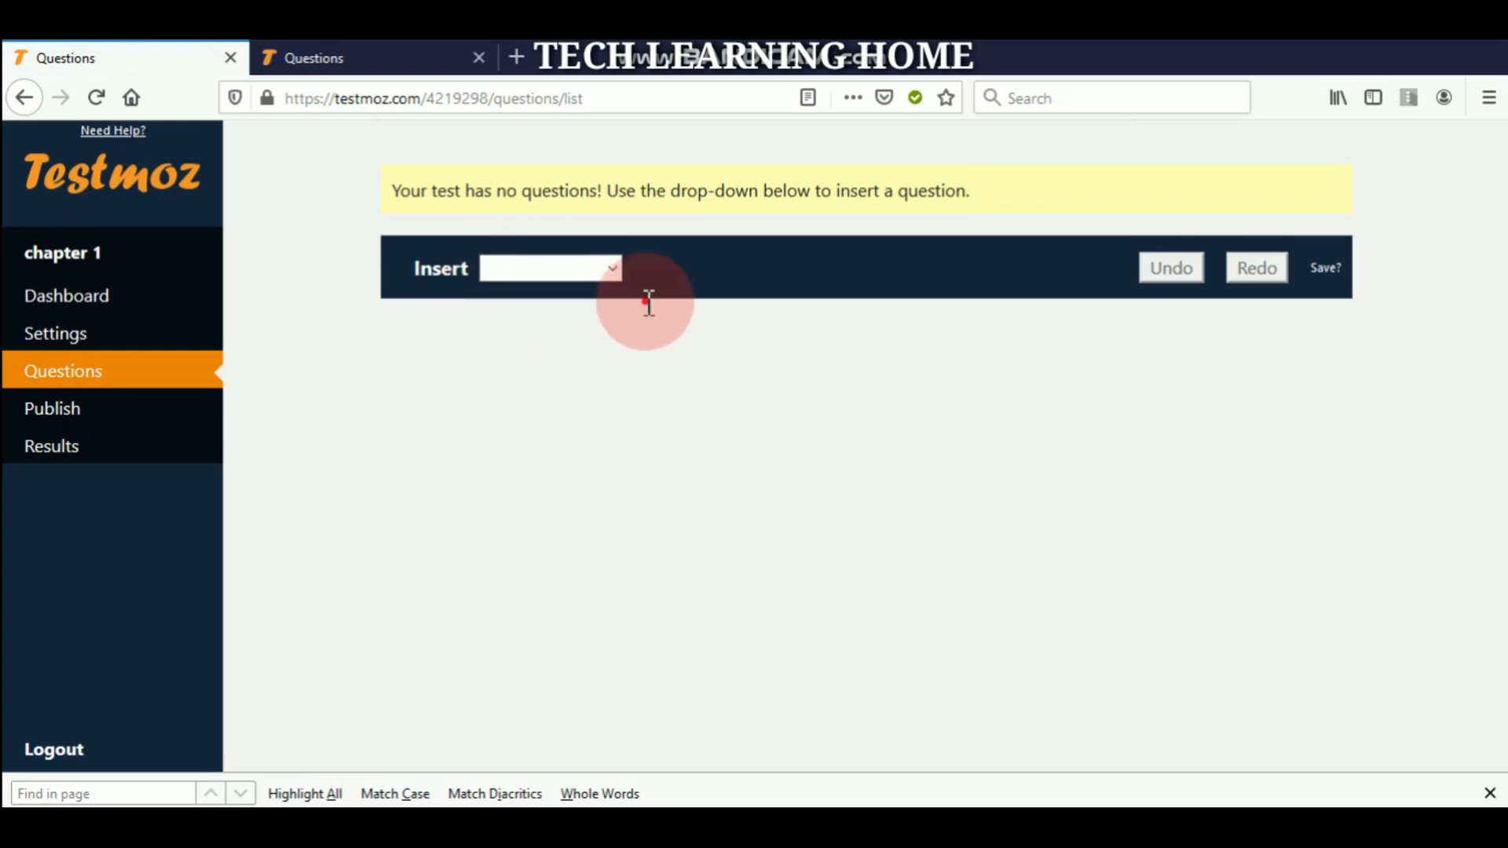
# - On UNIT I, nudge question 1 to 3 points and back to 2, then open chapter 1's Publish page
pyautogui.hotkey('ctrl', 'Tab')
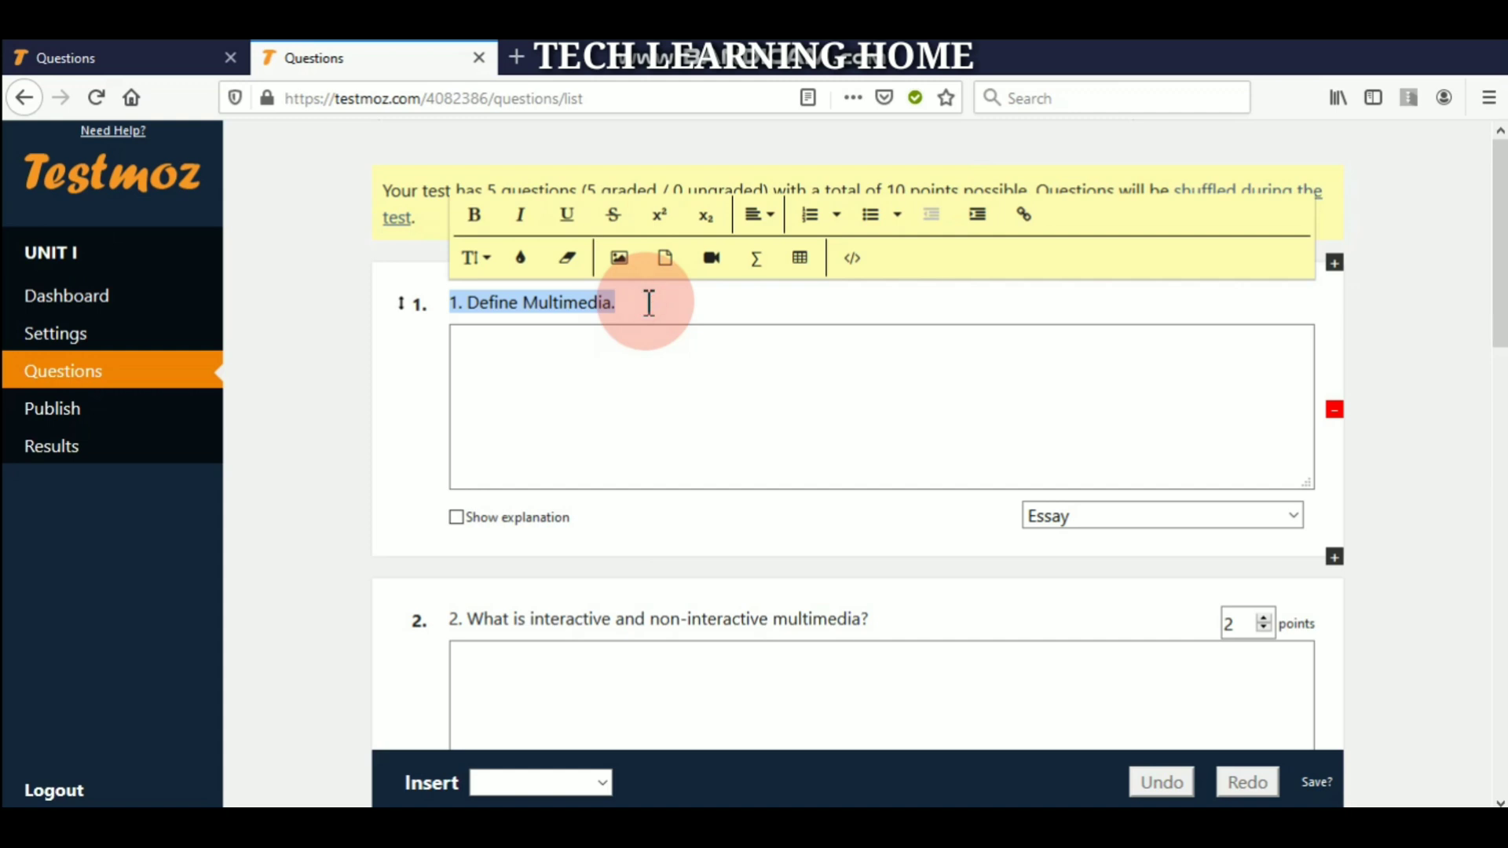
pyautogui.click(336, 313)
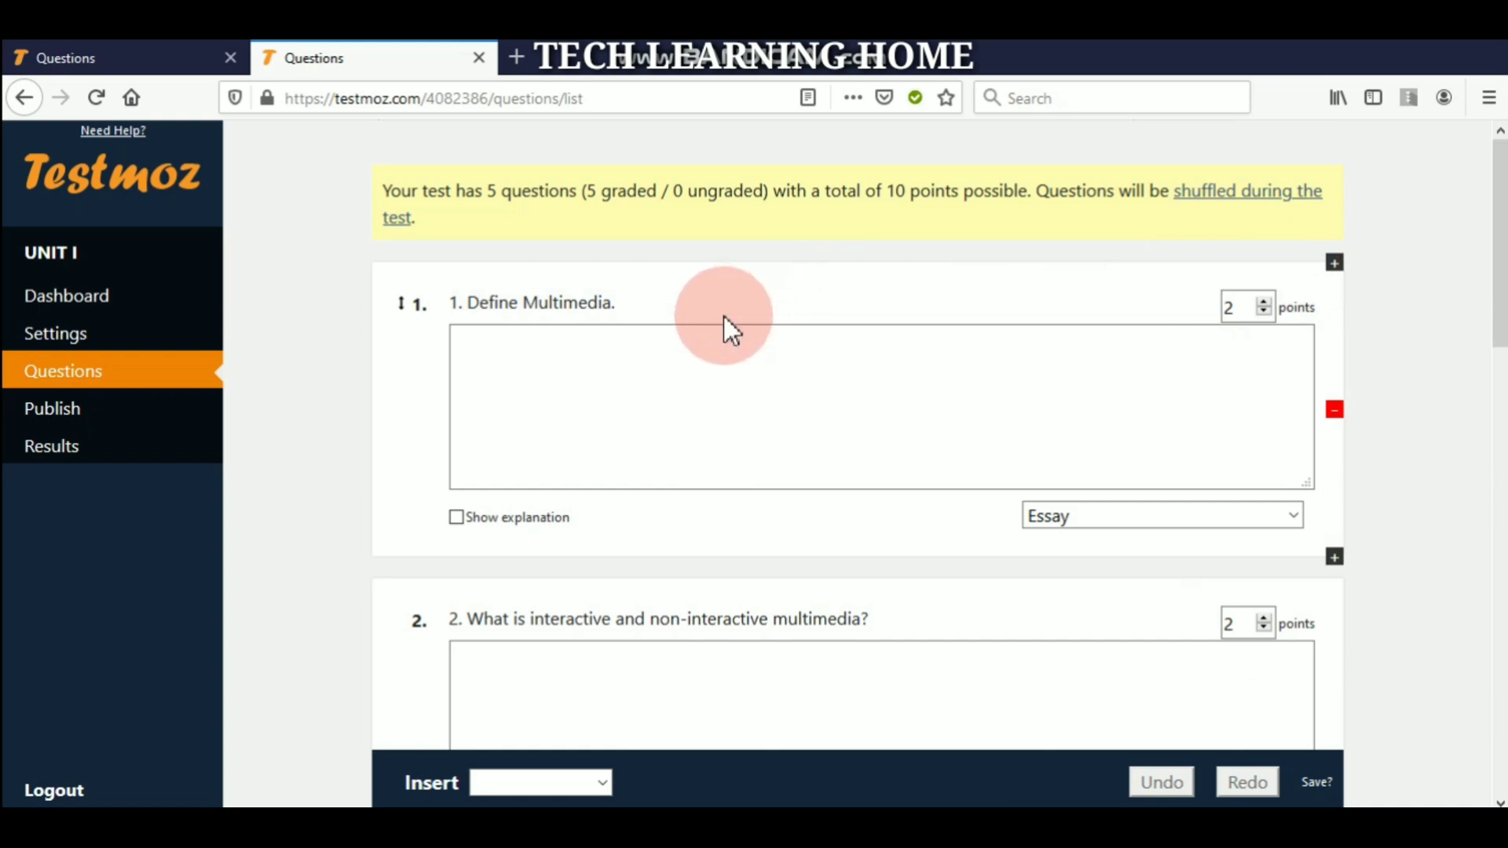
pyautogui.click(1264, 303)
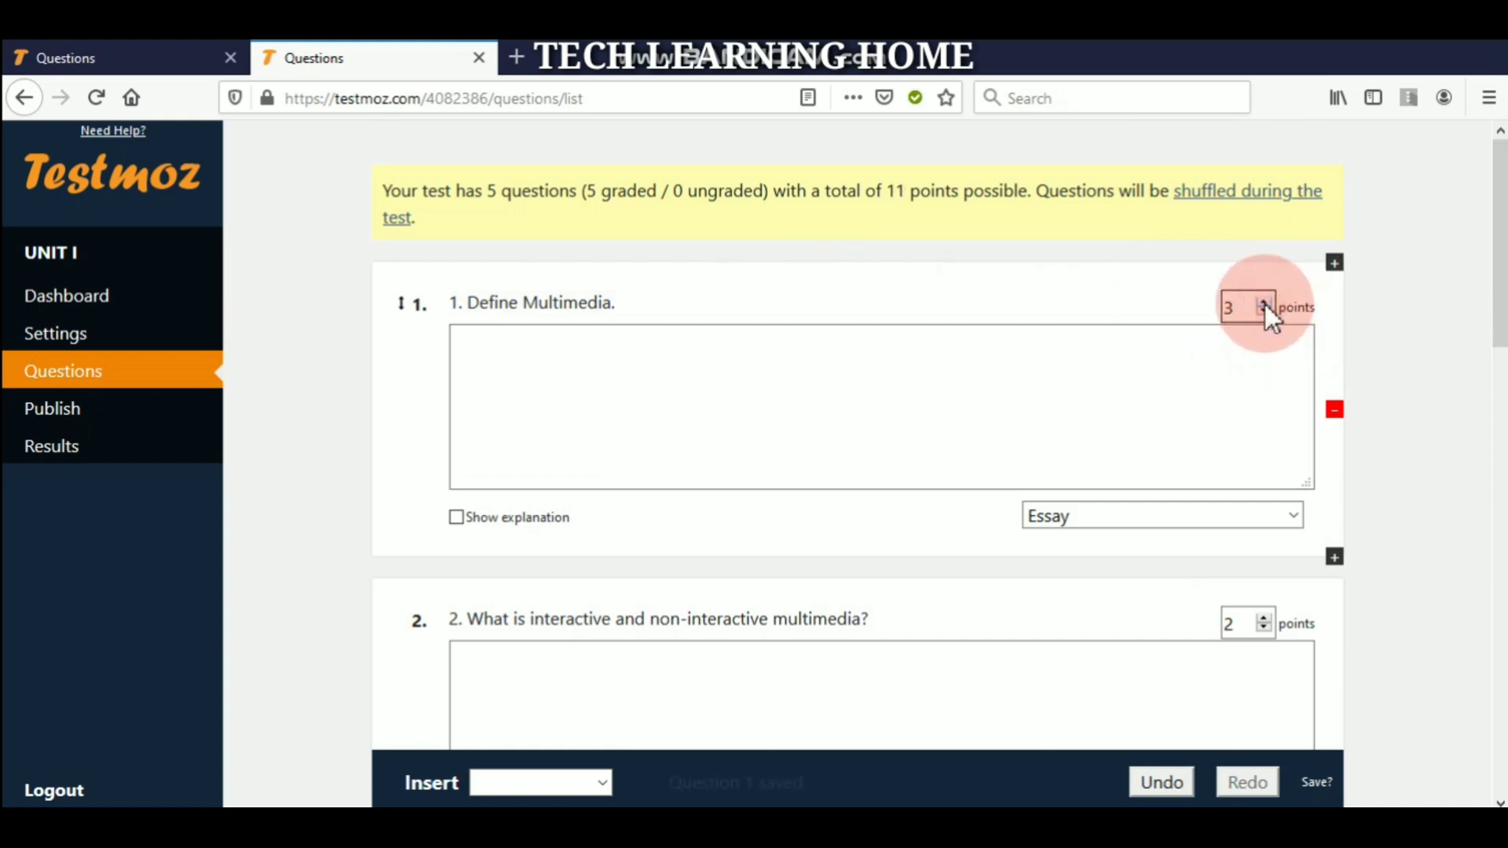
pyautogui.click(1264, 311)
pyautogui.moveTo(1496, 297); pyautogui.dragTo(1497, 663)
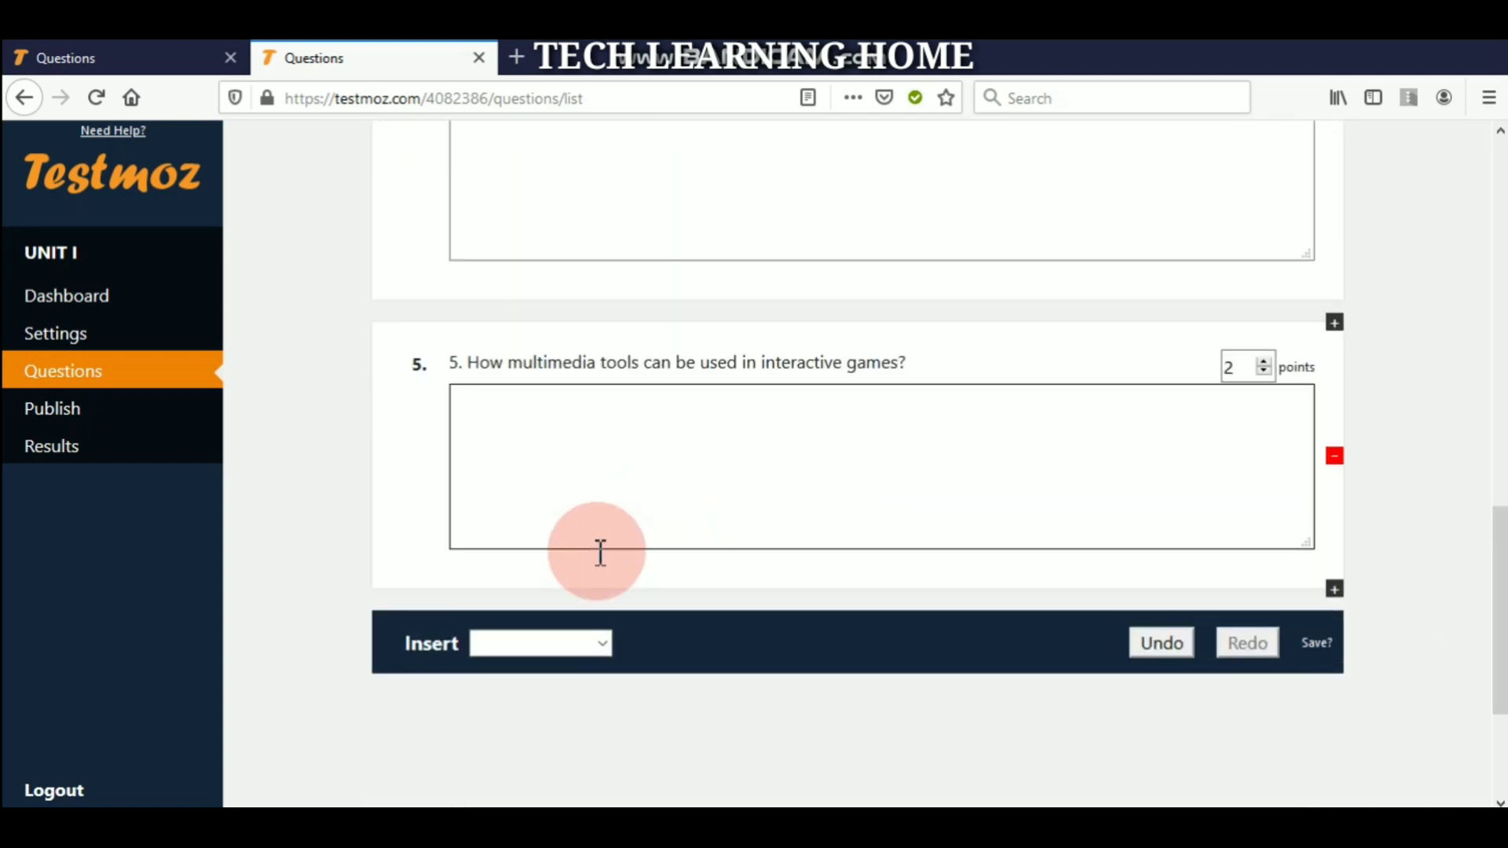
pyautogui.click(100, 408)
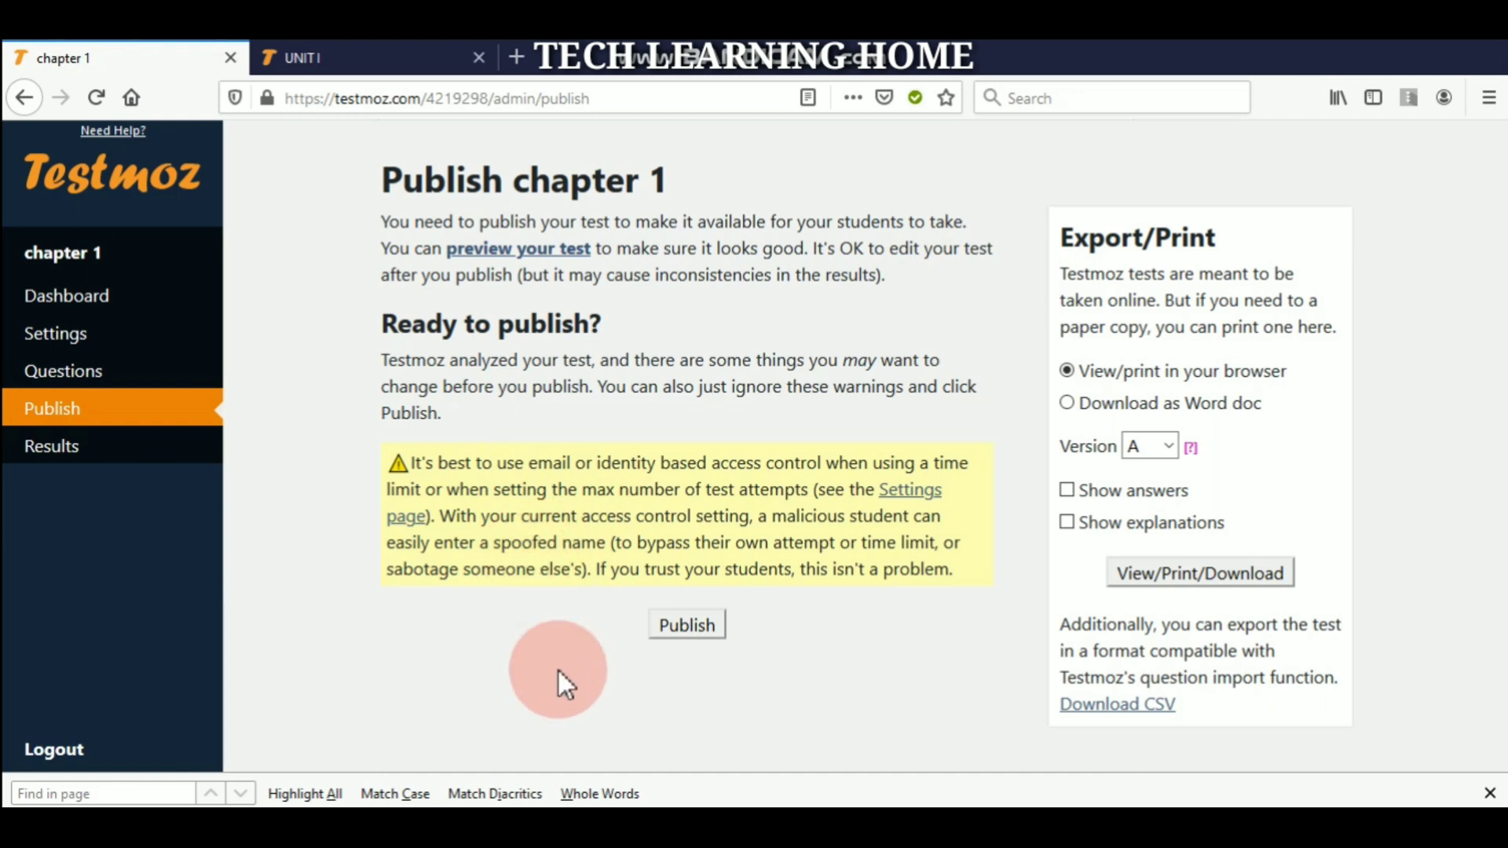
# - Publish chapter 1 so it is live at testmoz.com/4219298 behind its passcode
pyautogui.click(688, 626)
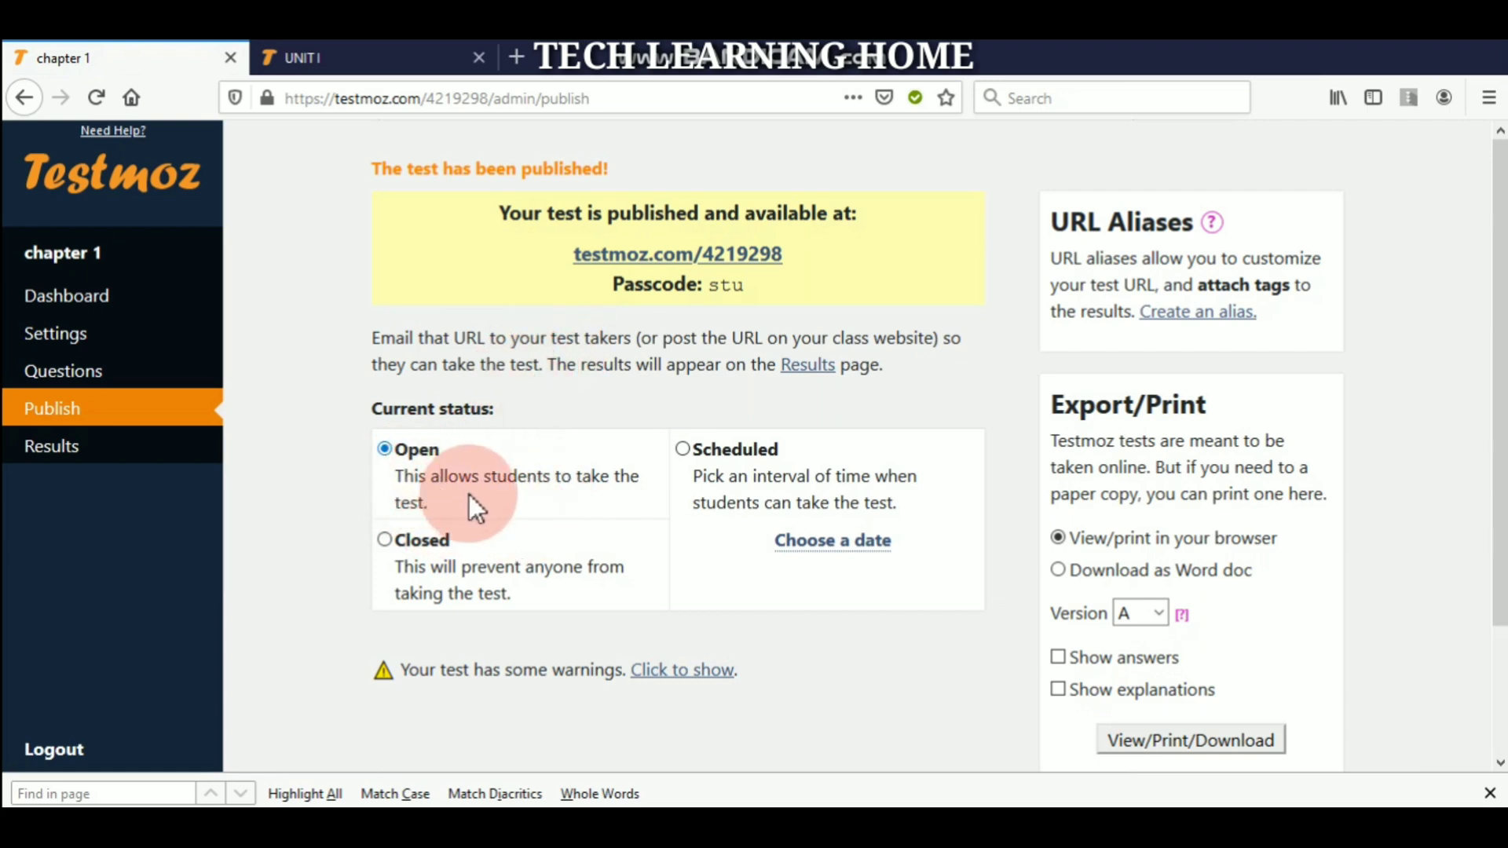
pyautogui.scroll(-1, 503, 493)
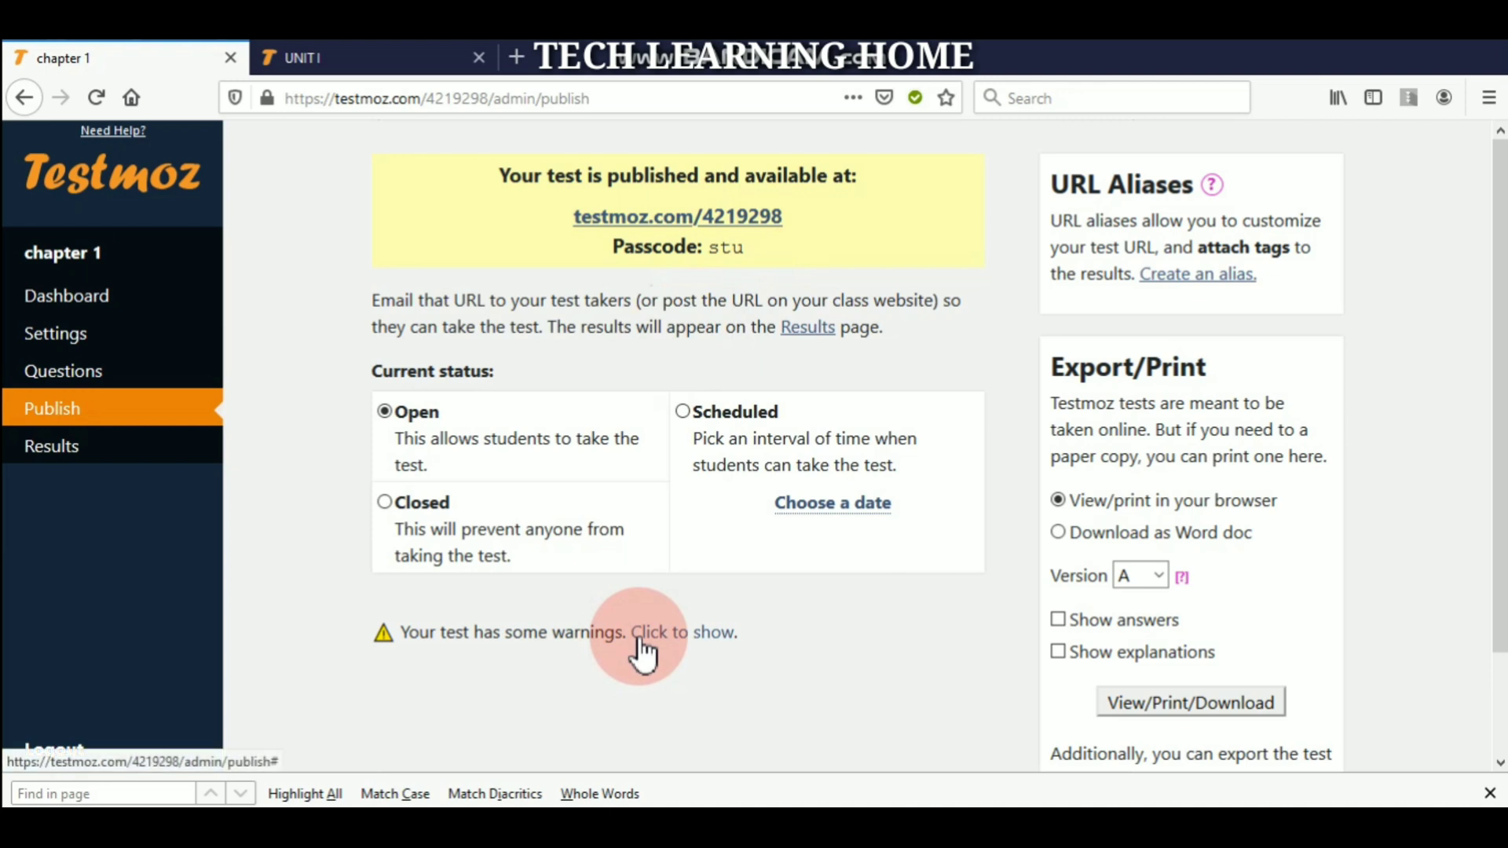
# - Open the UNIT I test's student login page from its test link
pyautogui.click(592, 222)
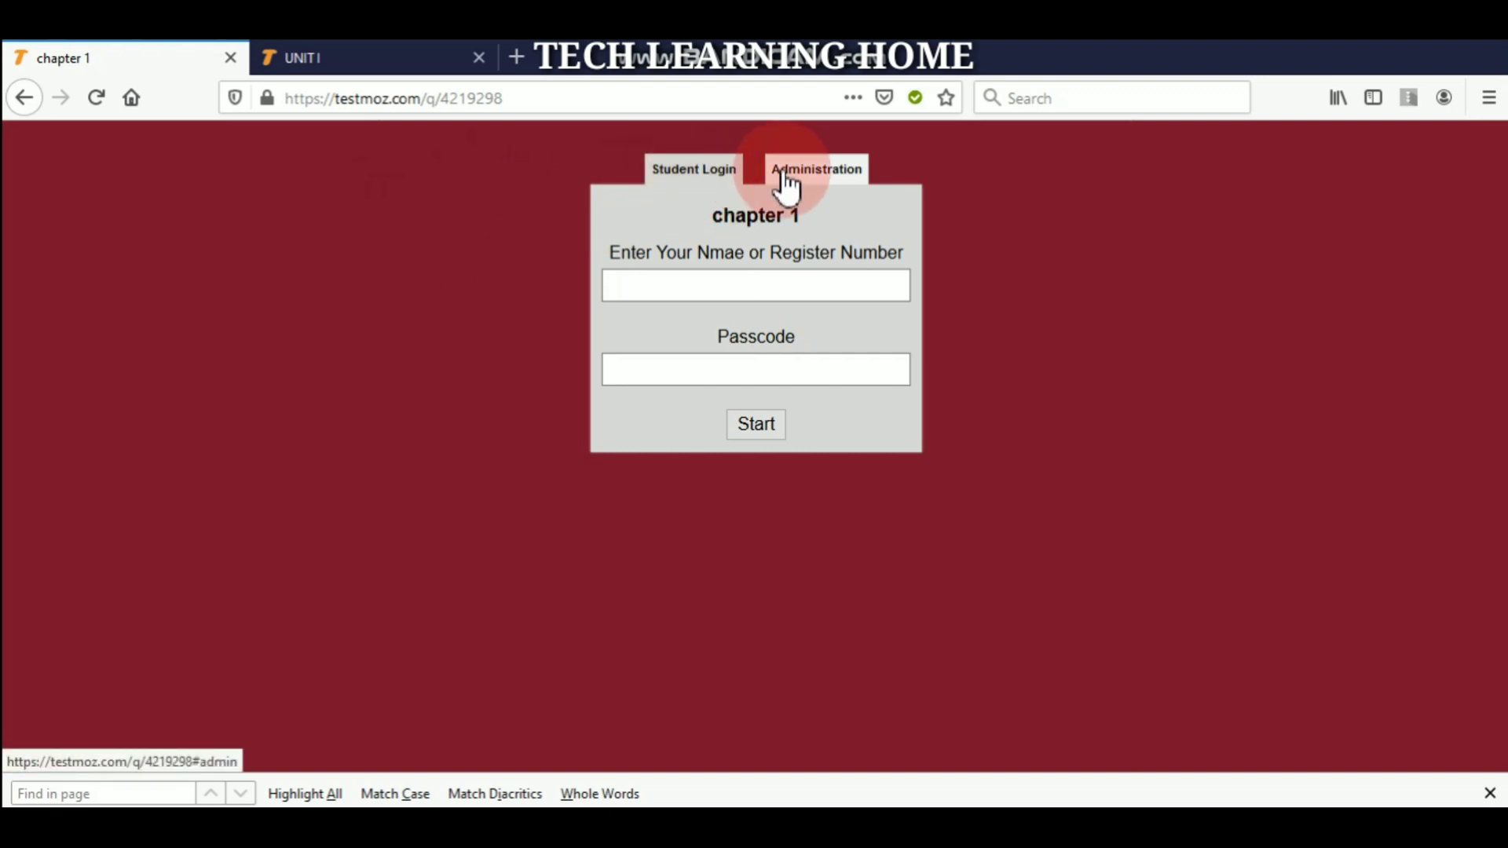
pyautogui.click(366, 61)
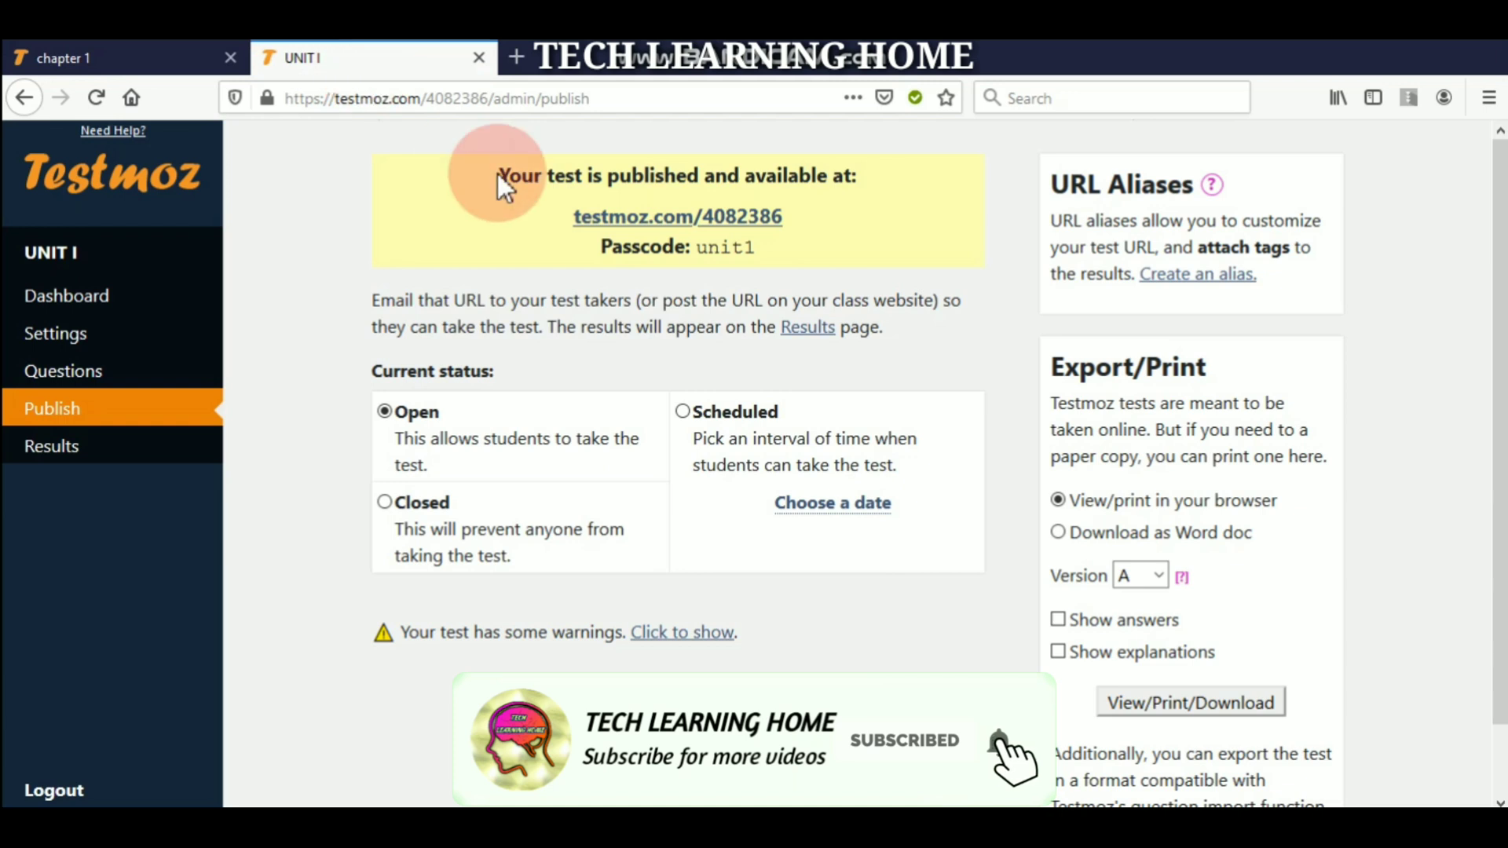
pyautogui.click(671, 228)
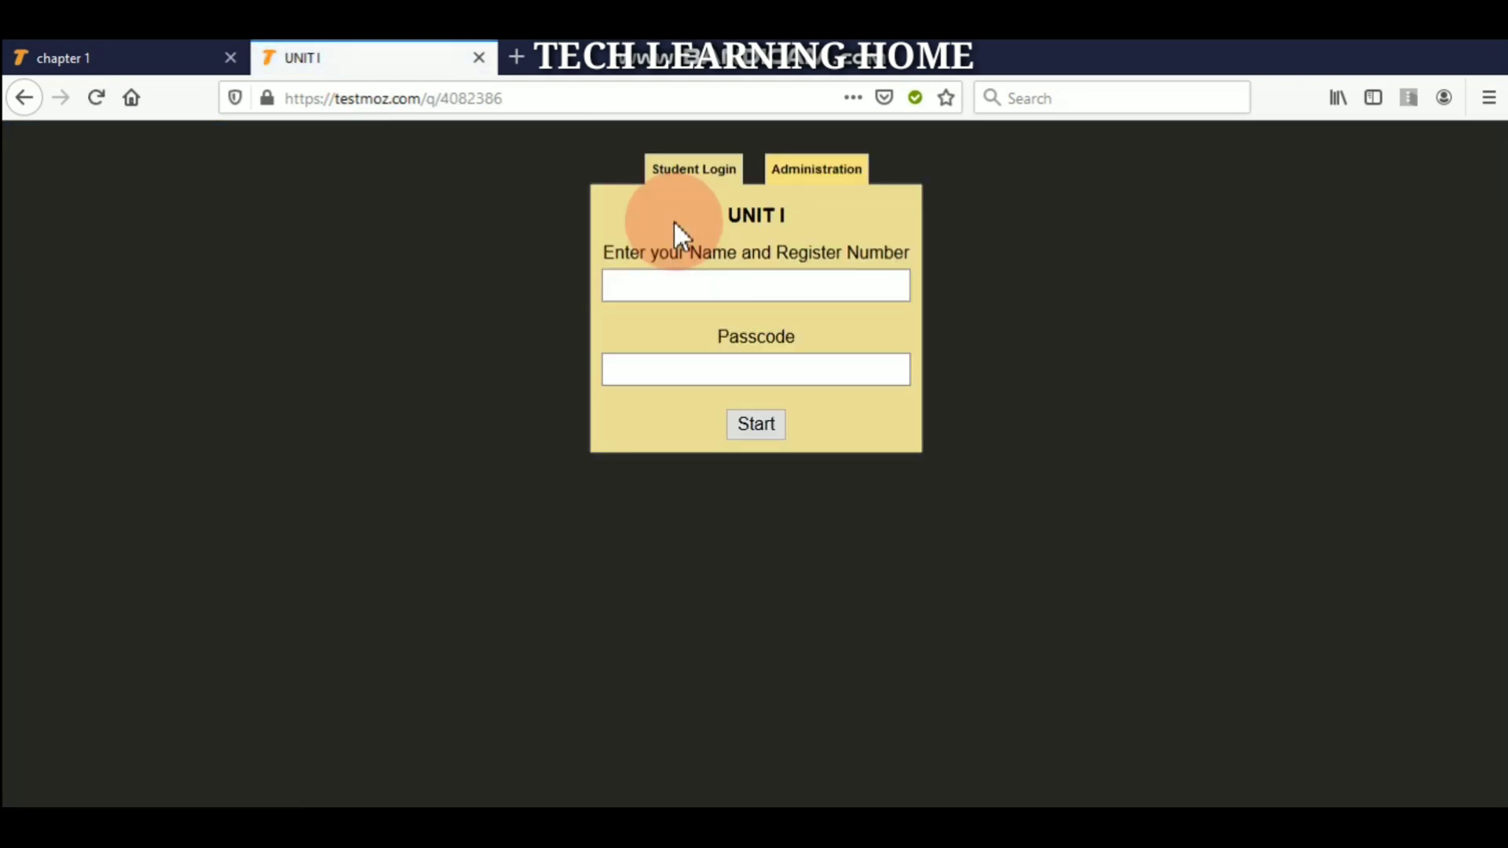
pyautogui.click(738, 288)
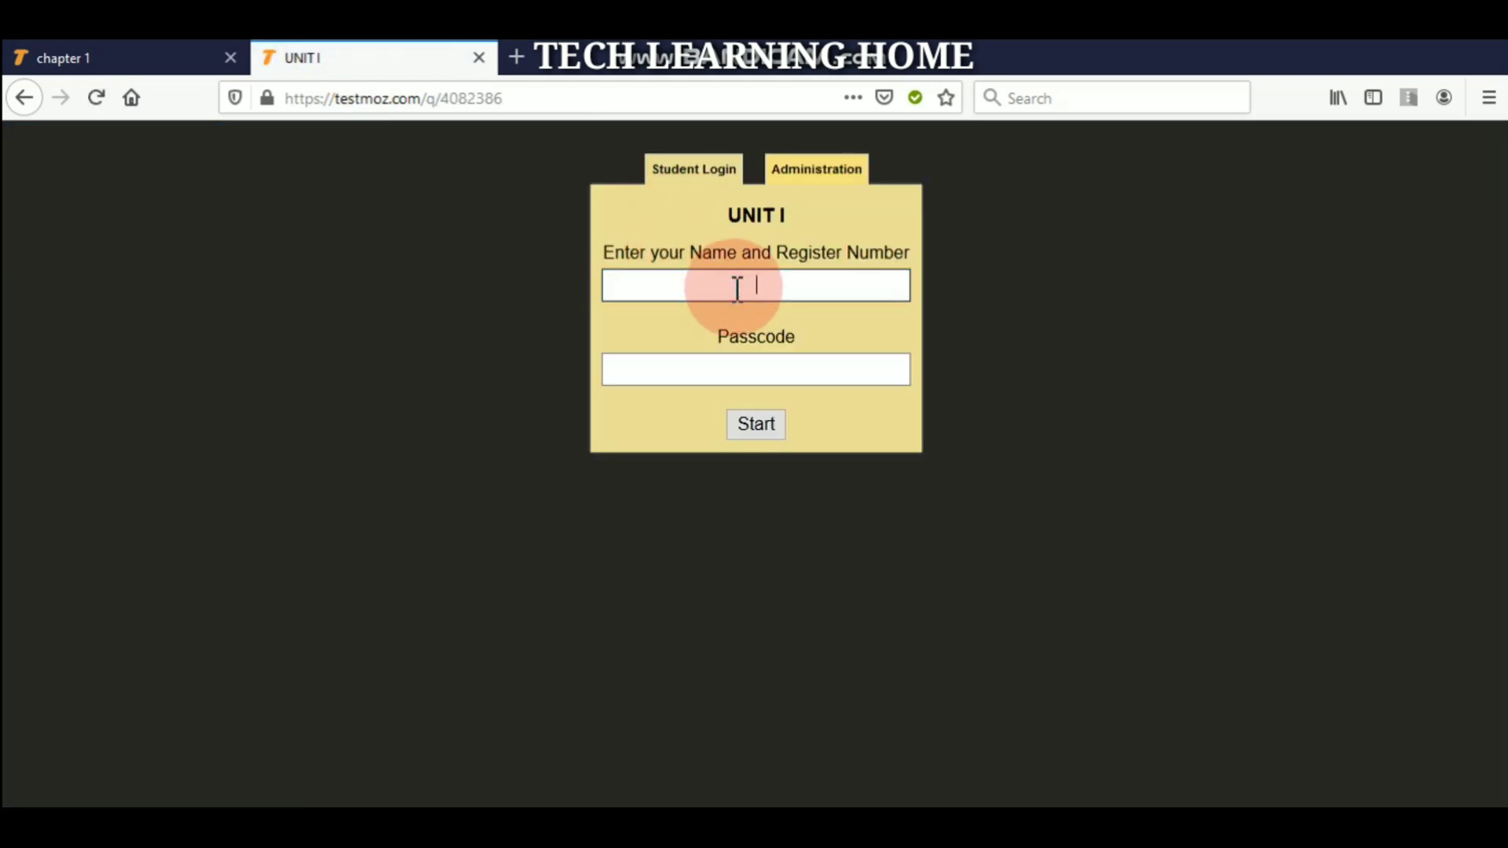
pyautogui.click(718, 179)
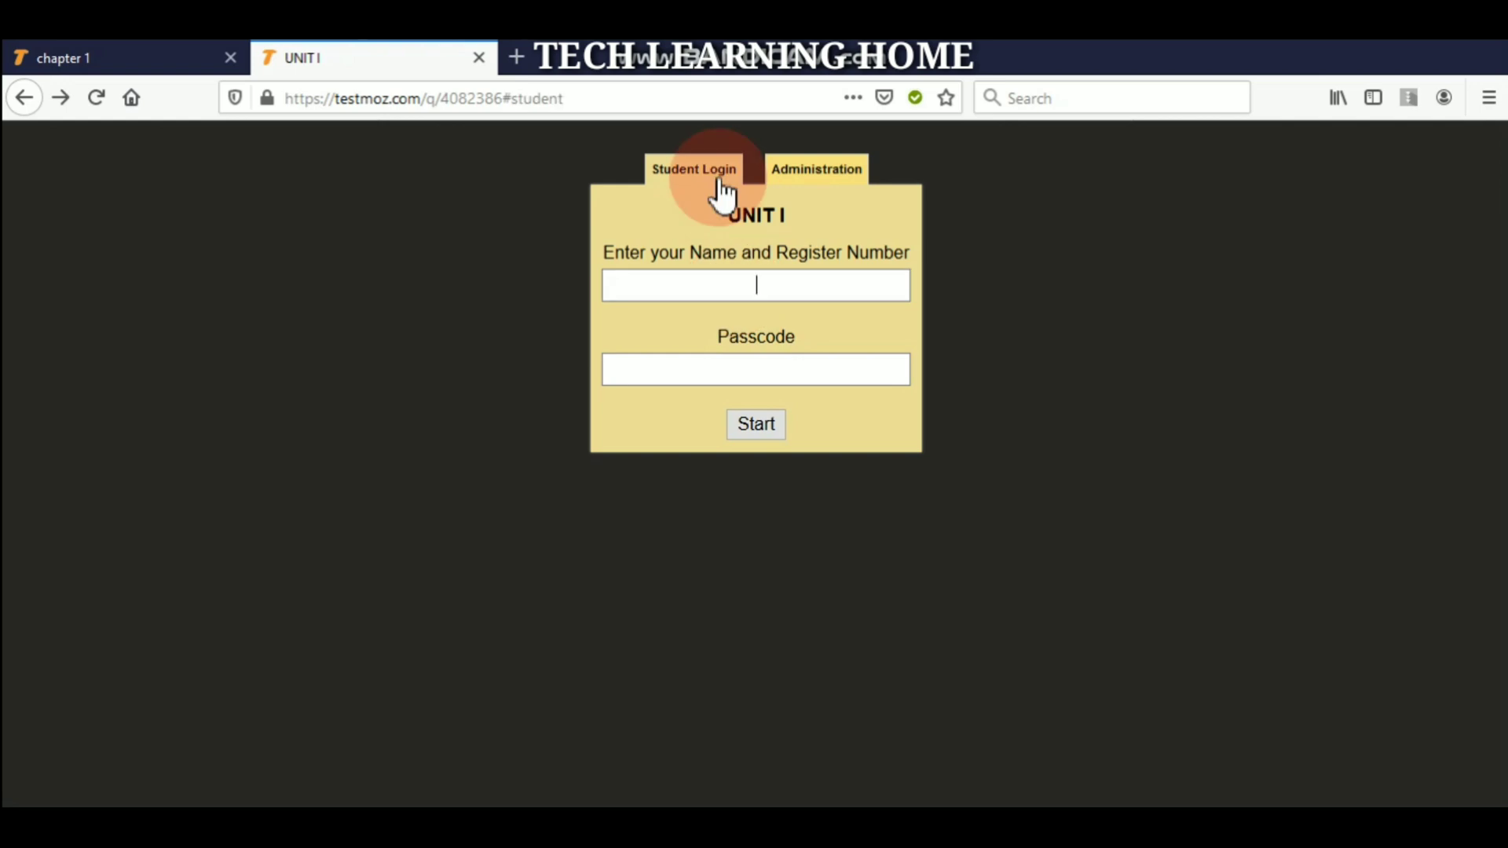
# - Enter a register number and the passcode, then start the UNIT I test
pyautogui.click(767, 286)
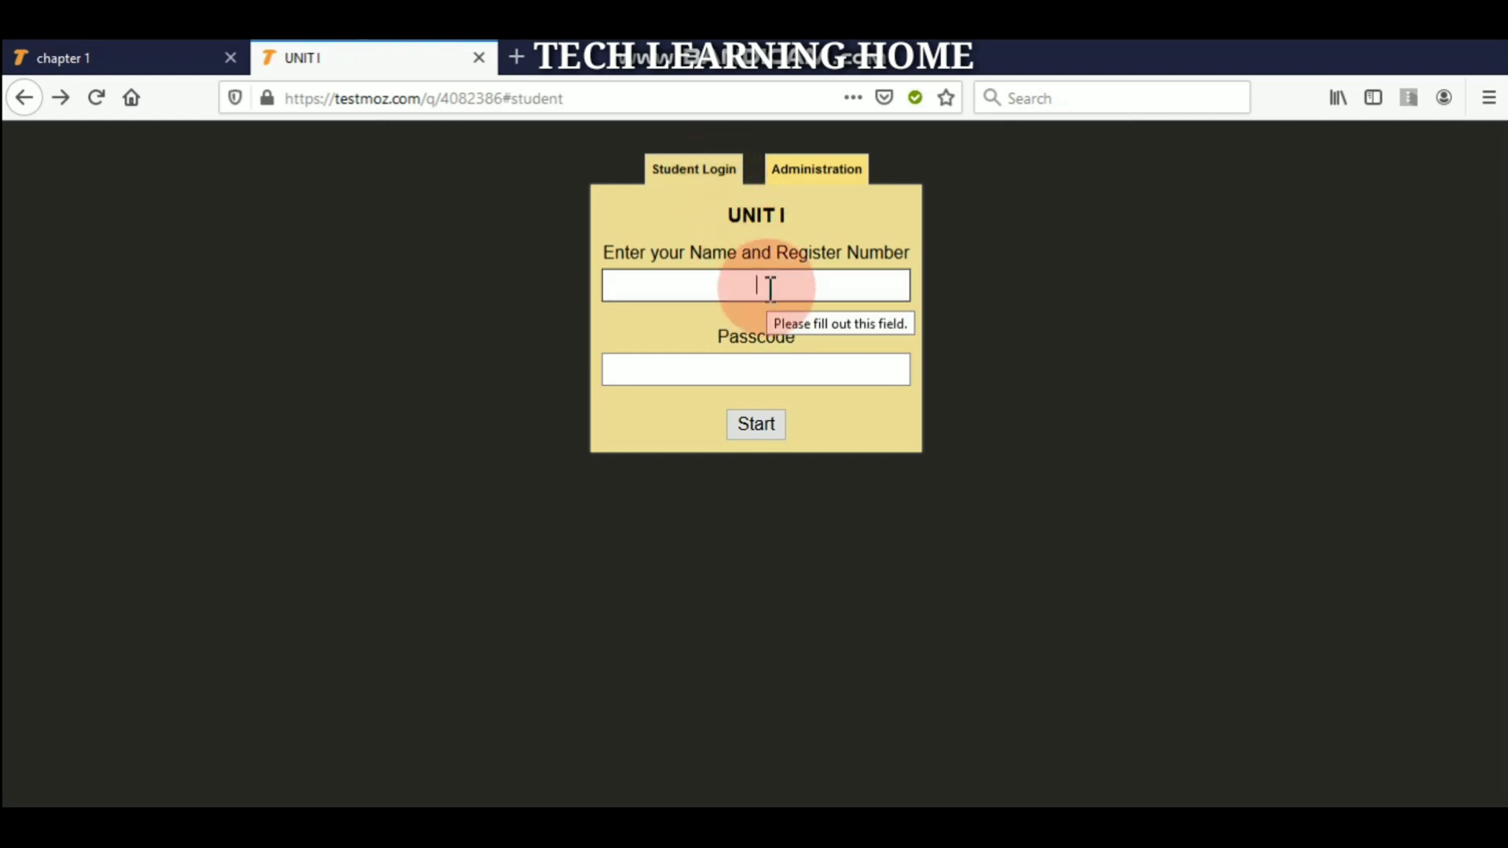
pyautogui.write('01')
pyautogui.click(761, 367)
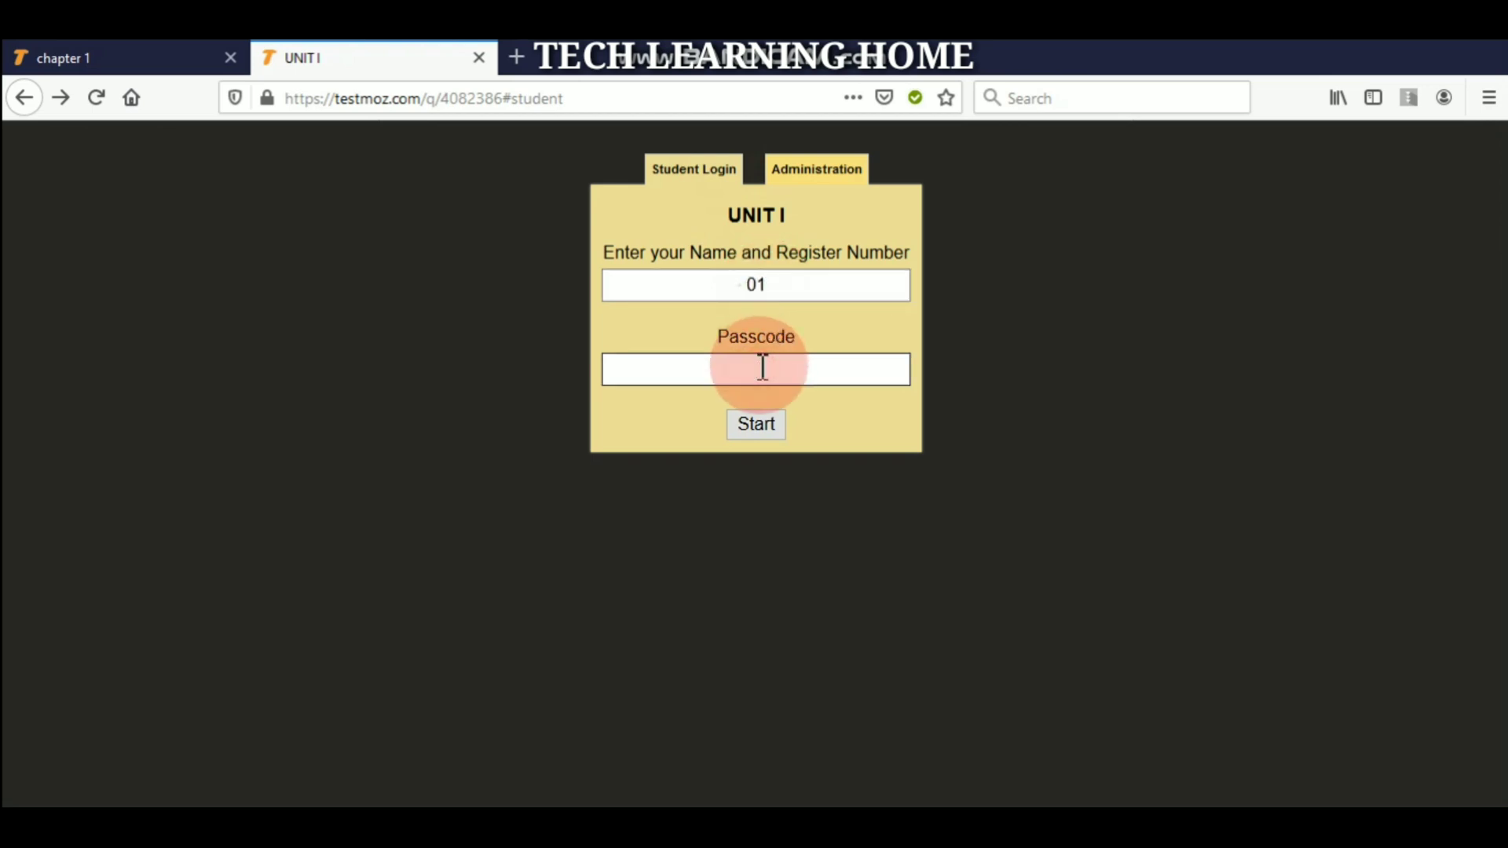
pyautogui.write('12345')
pyautogui.click(752, 410)
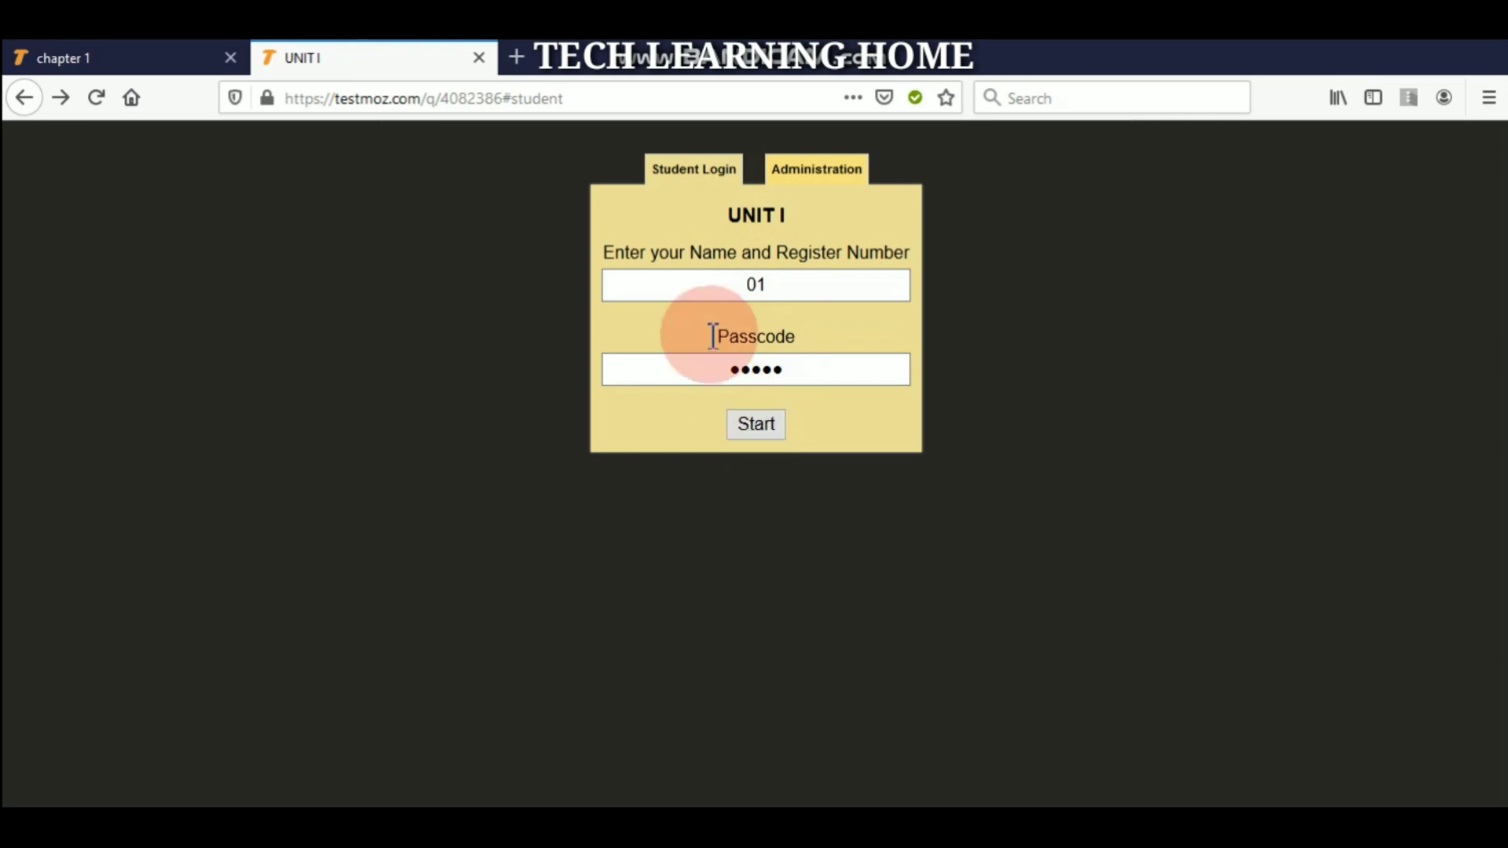
pyautogui.click(695, 174)
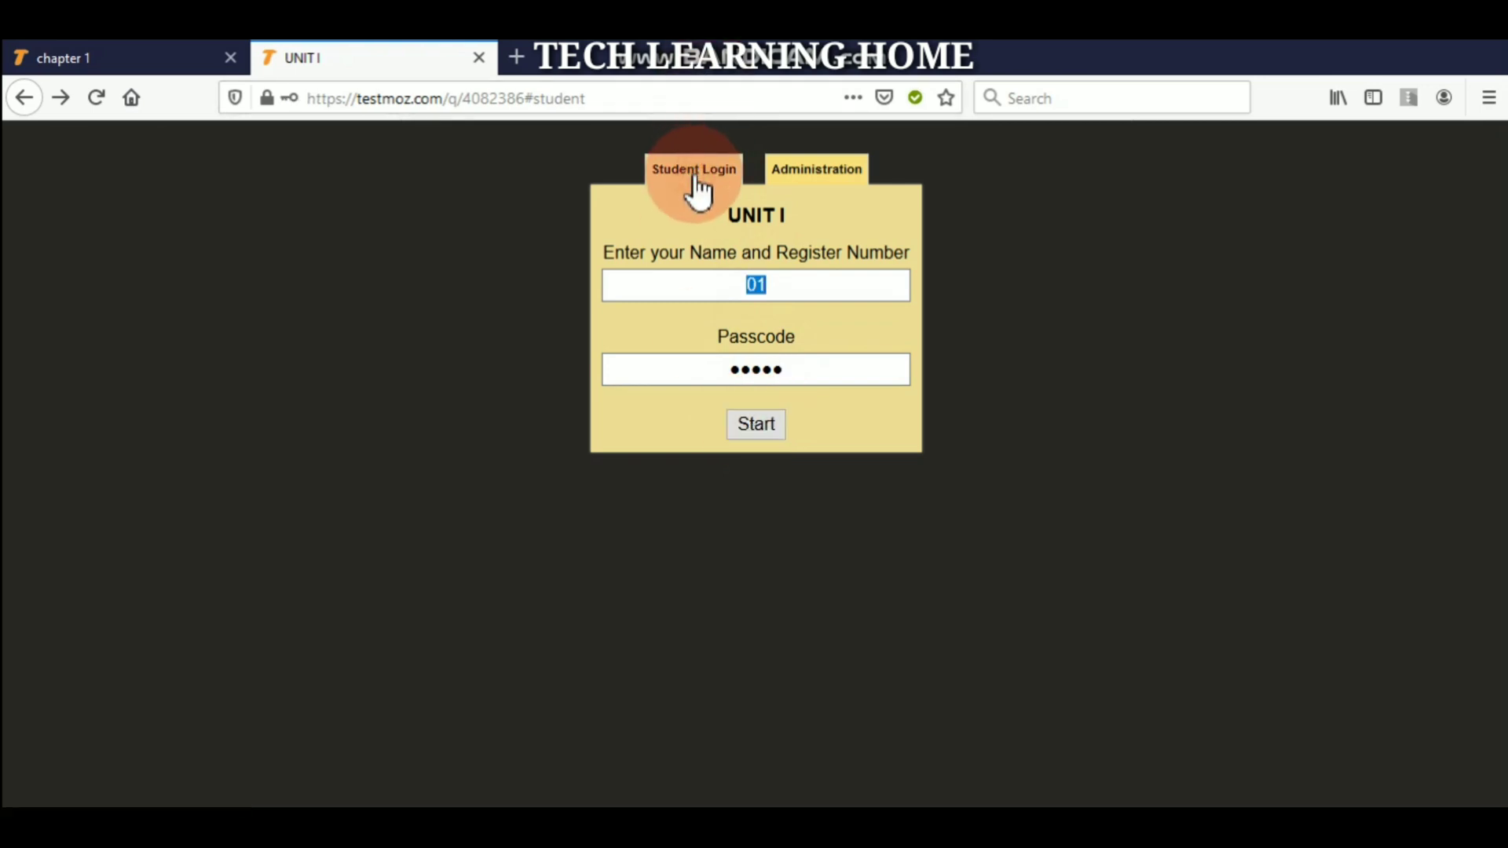
pyautogui.click(777, 422)
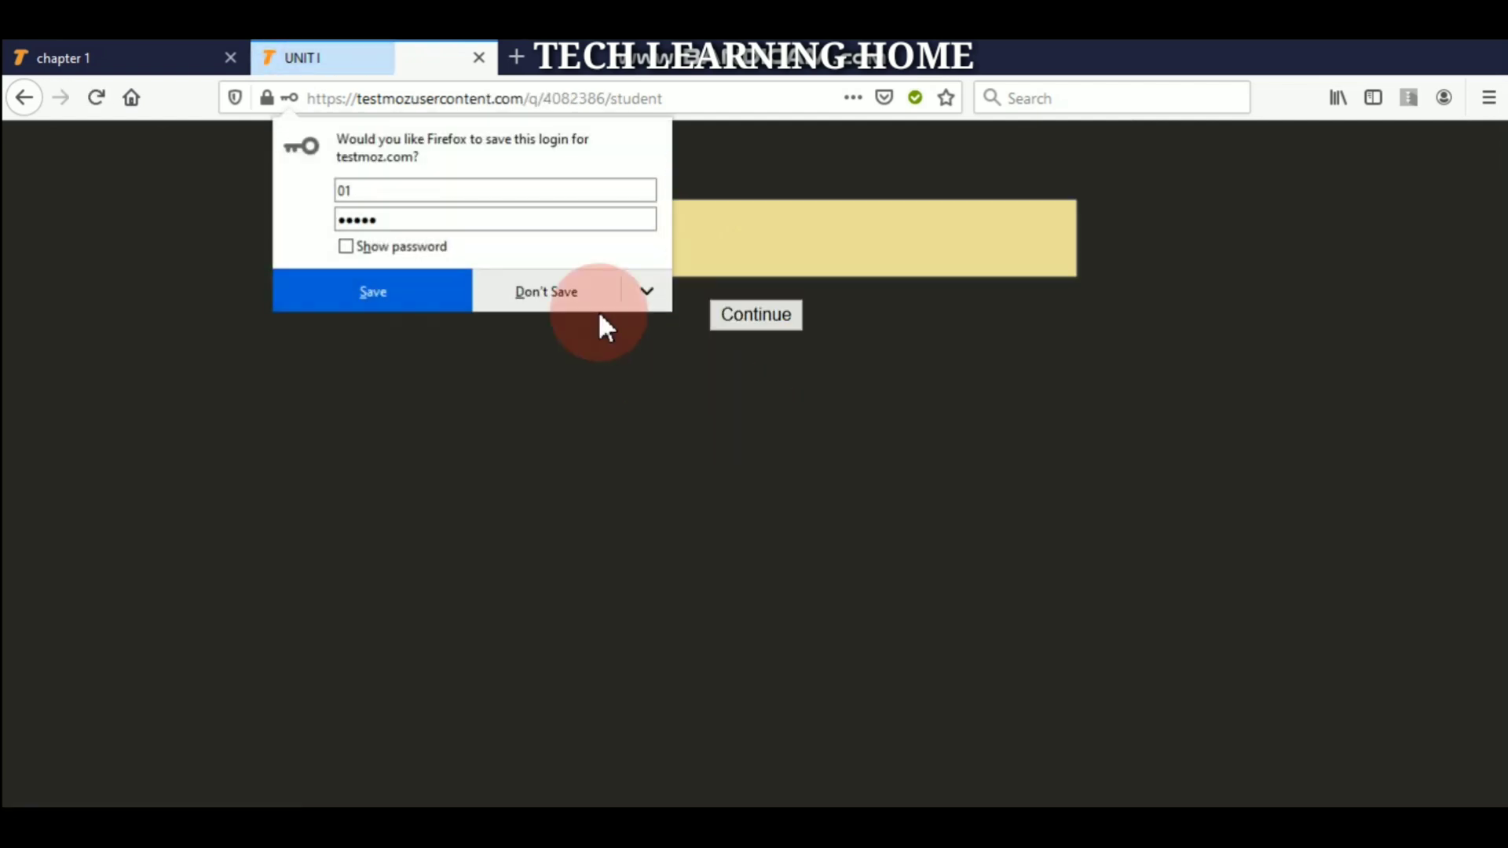
# - Decline saving the browser login, continue into the UNIT I test, and submit 'text' as question 1's answer
pyautogui.click(562, 289)
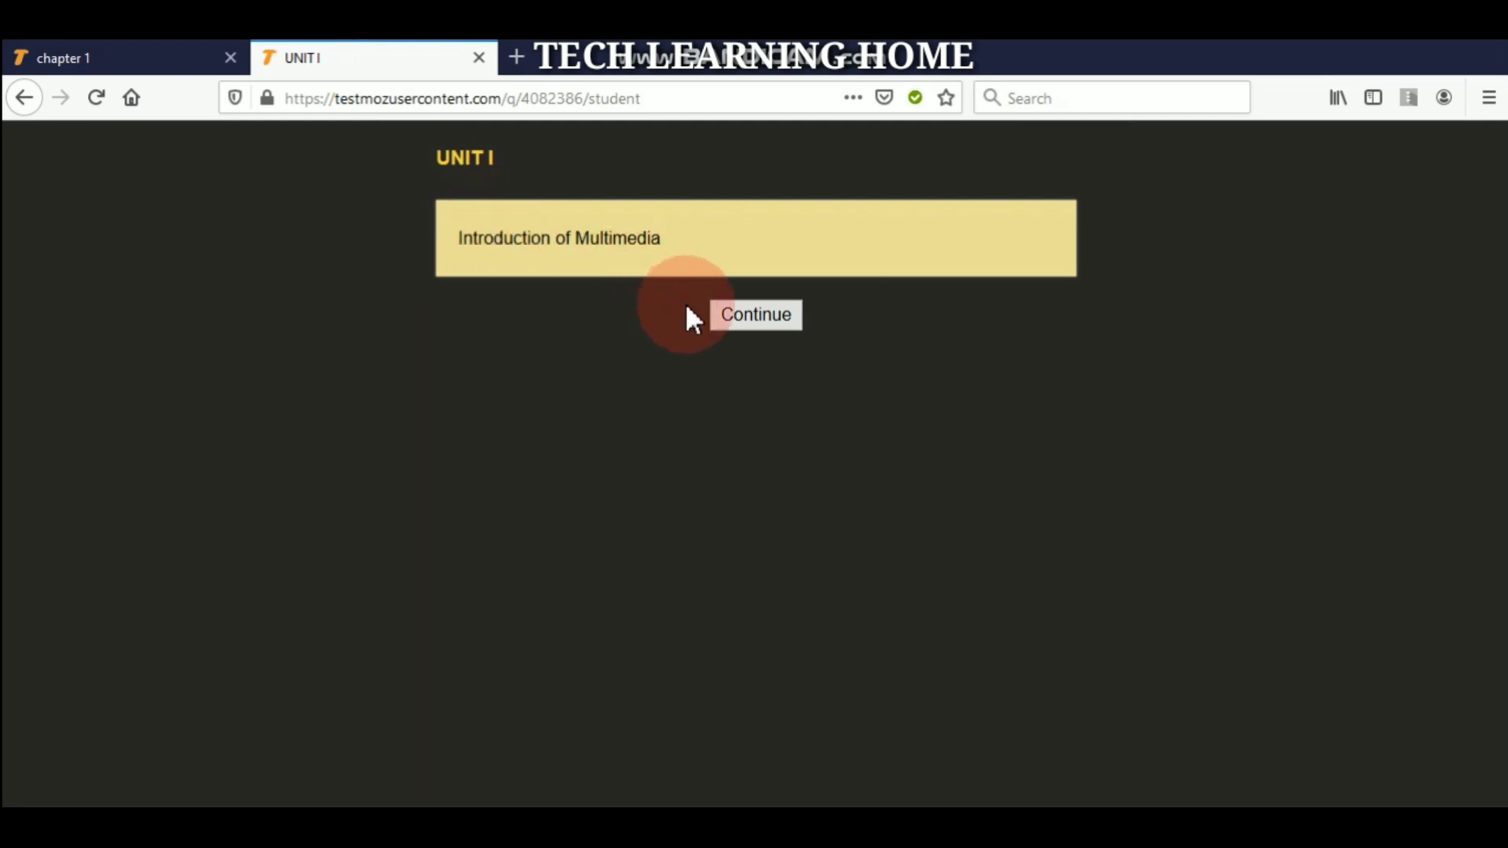
pyautogui.click(742, 316)
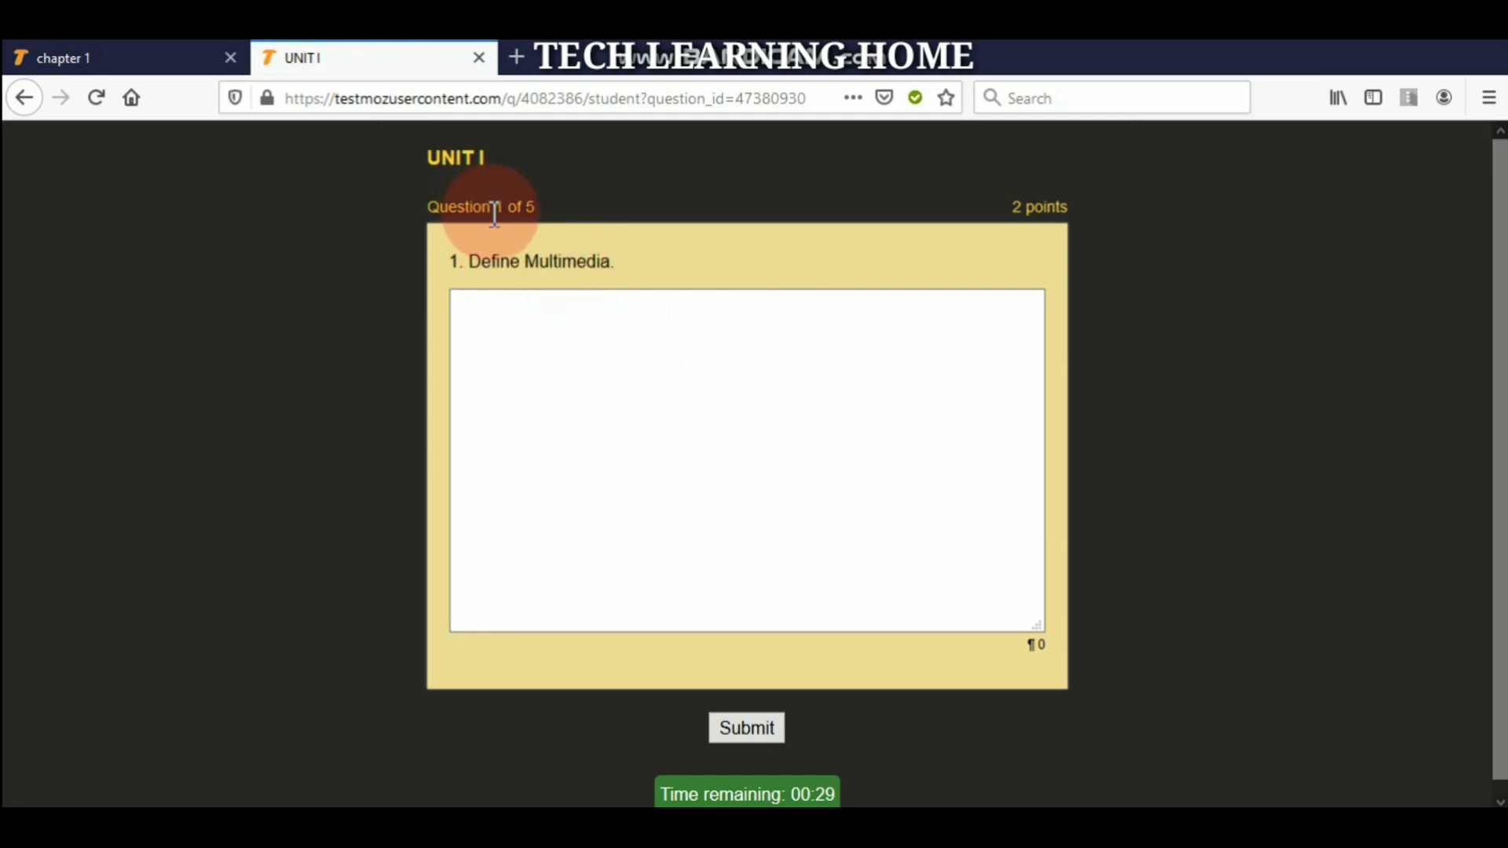
pyautogui.click(495, 308)
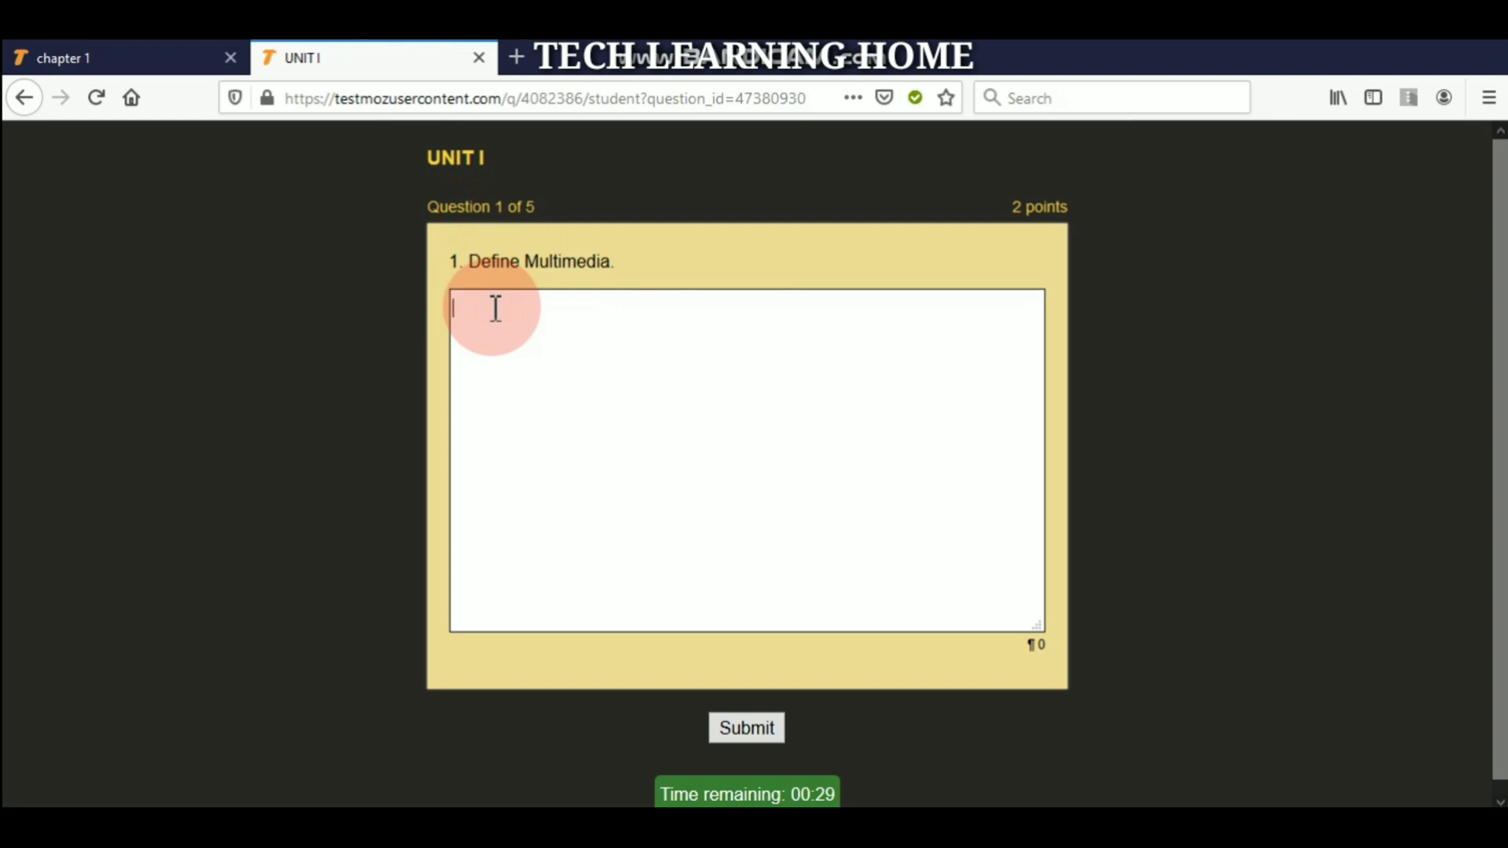
pyautogui.write('text')
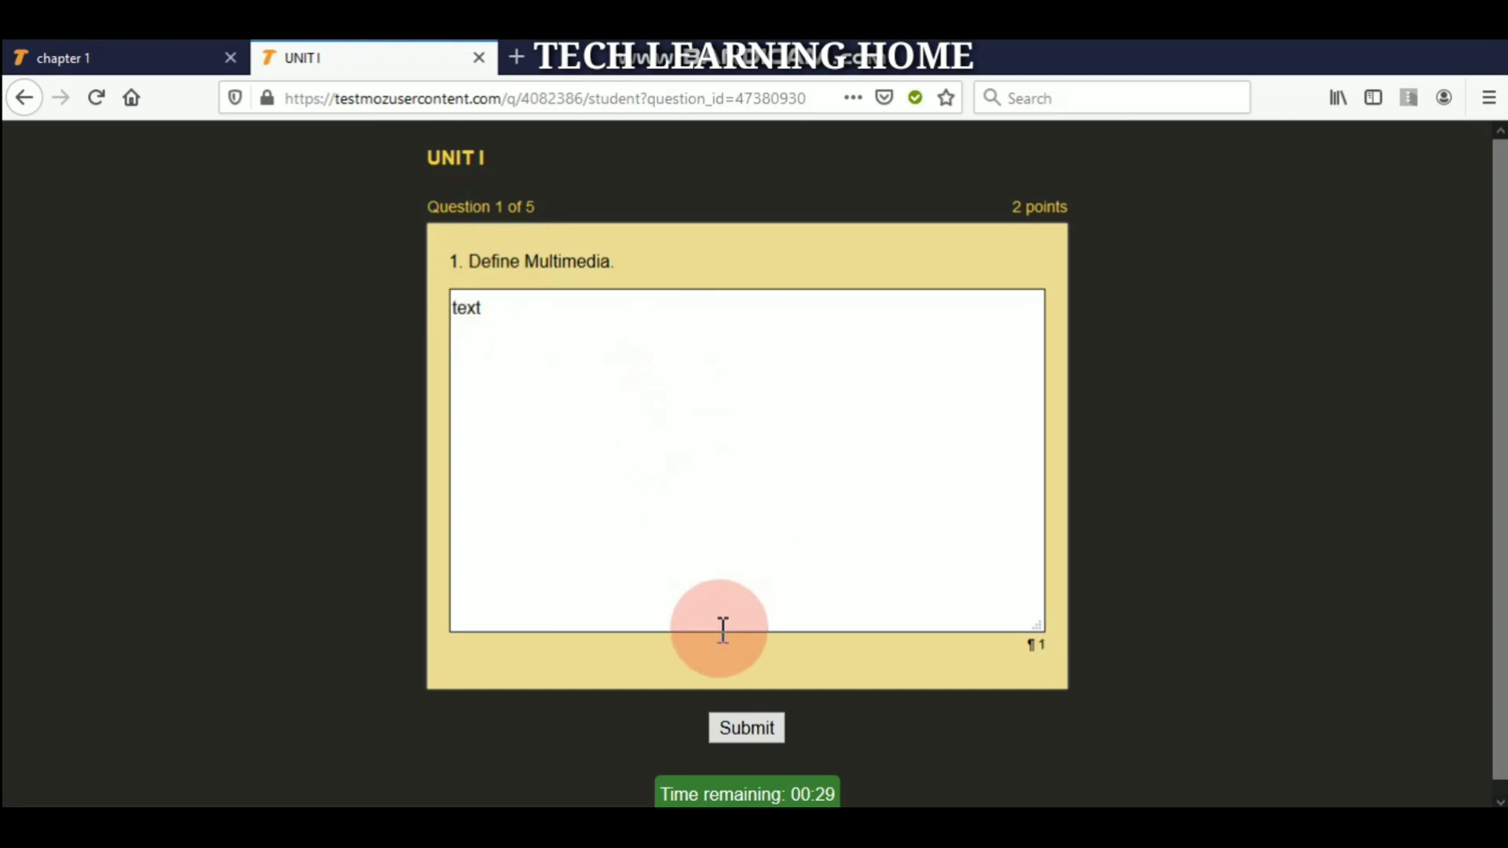
pyautogui.click(721, 729)
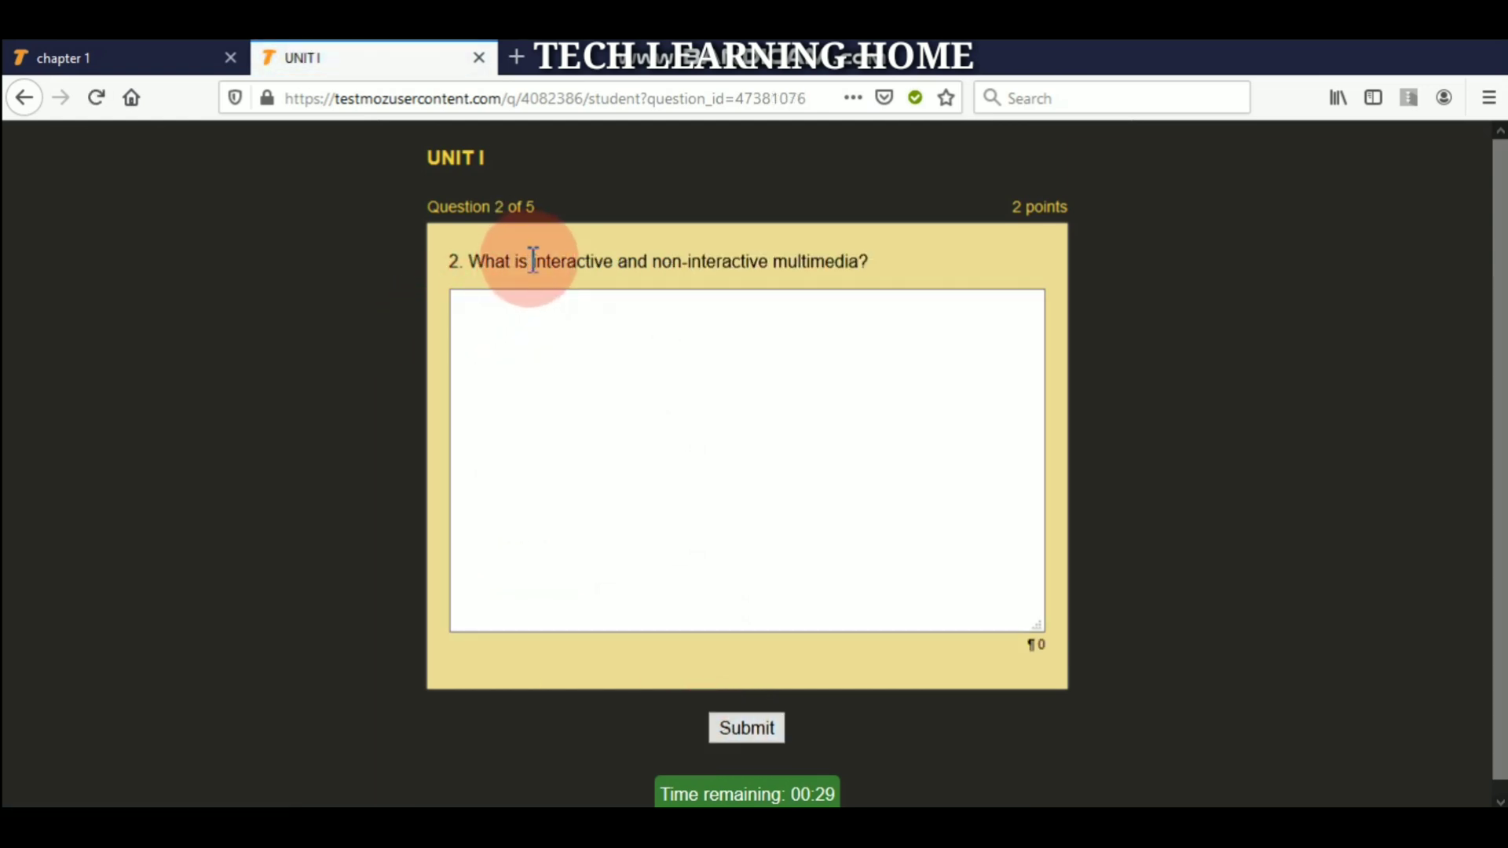
pyautogui.click(538, 617)
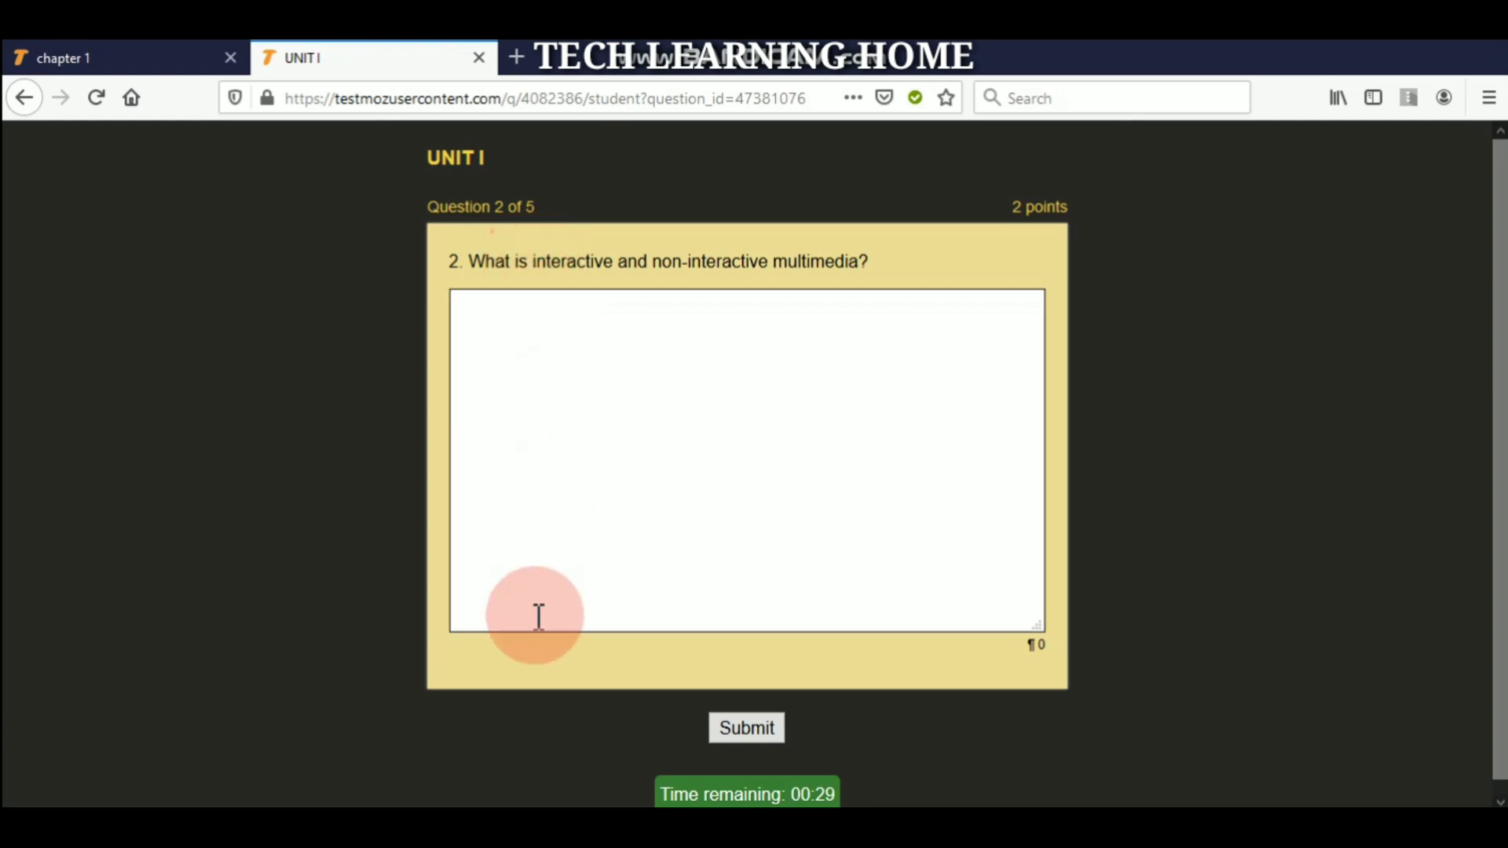